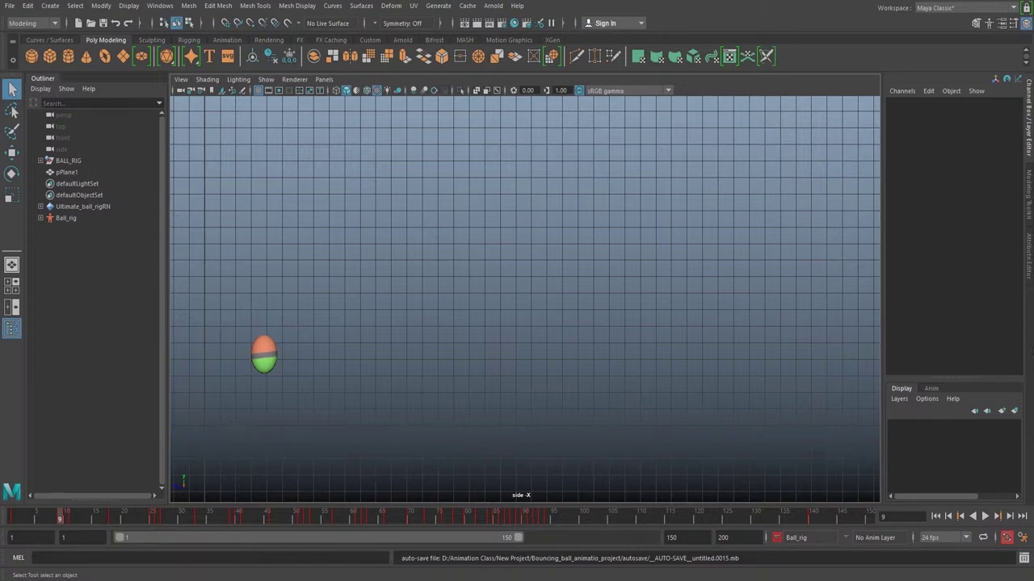
- Review the bouncing-ball sketch reference and scrub the ball's motion just after frame 9
{"action": "key", "text": "alt+Tab"}
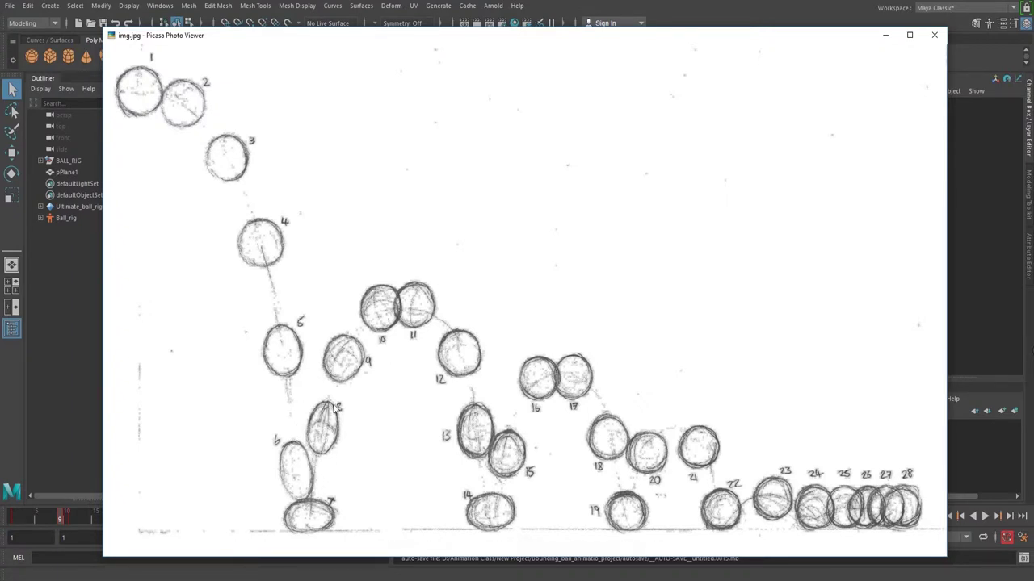
{"action": "left_click", "coordinate": [889, 36]}
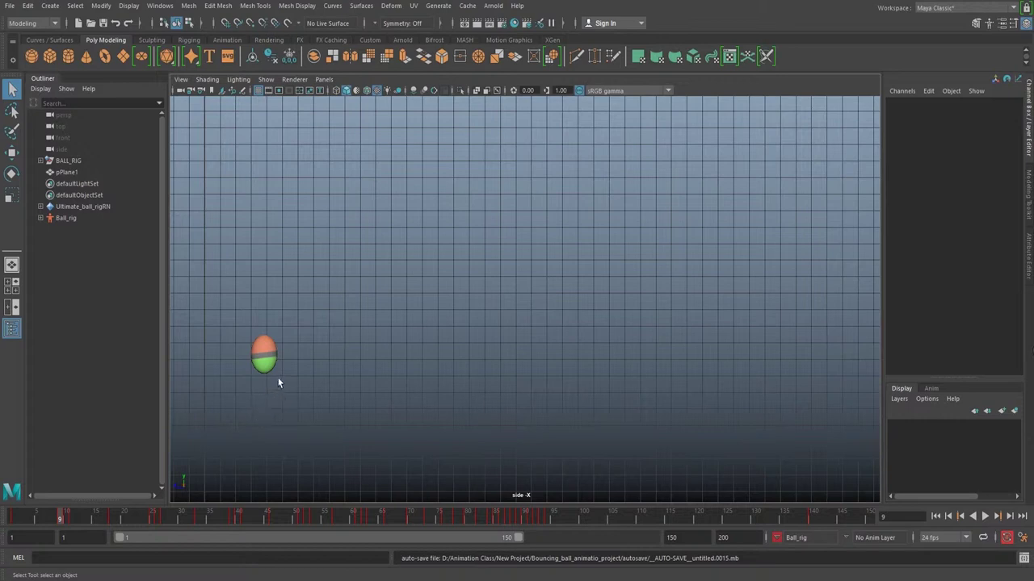
{"action": "key", "text": "alt+v"}
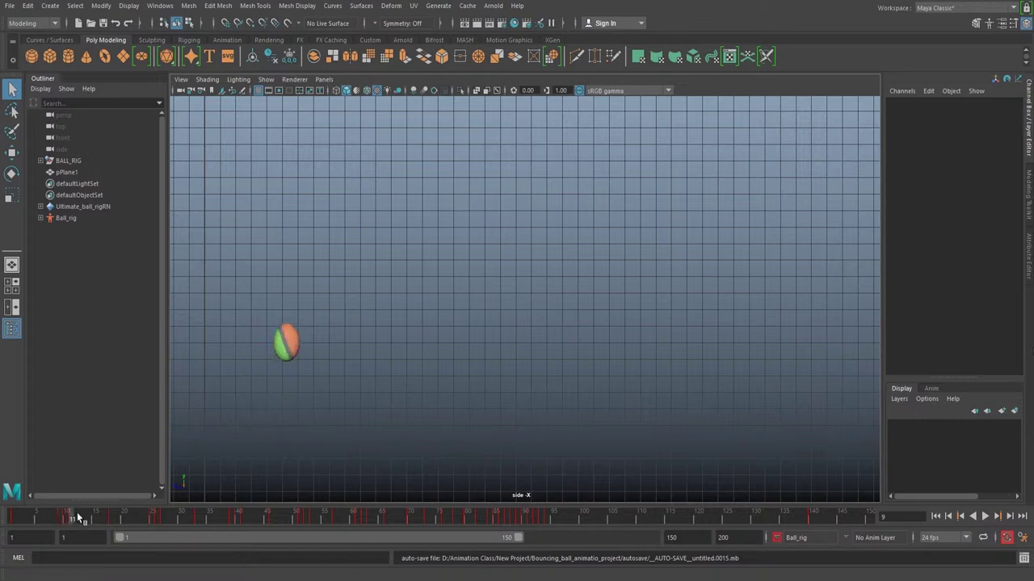
{"action": "left_click_drag", "start_coordinate": [103, 519], "coordinate": [61, 524]}
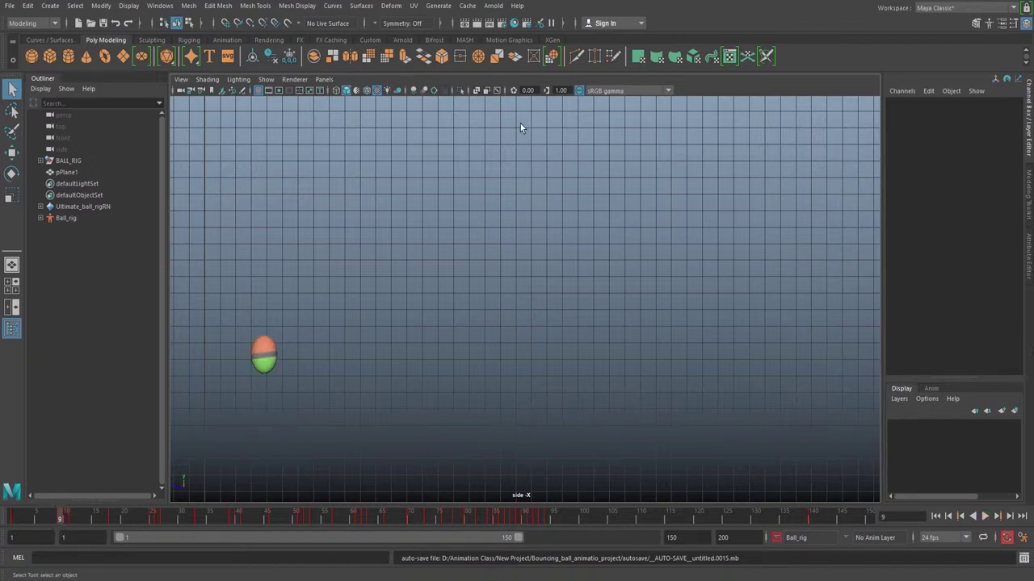
- Show NURBS curves in the side view and check the ball's poses at frames 9, 10, 11 and 18
{"action": "left_click", "coordinate": [266, 80]}
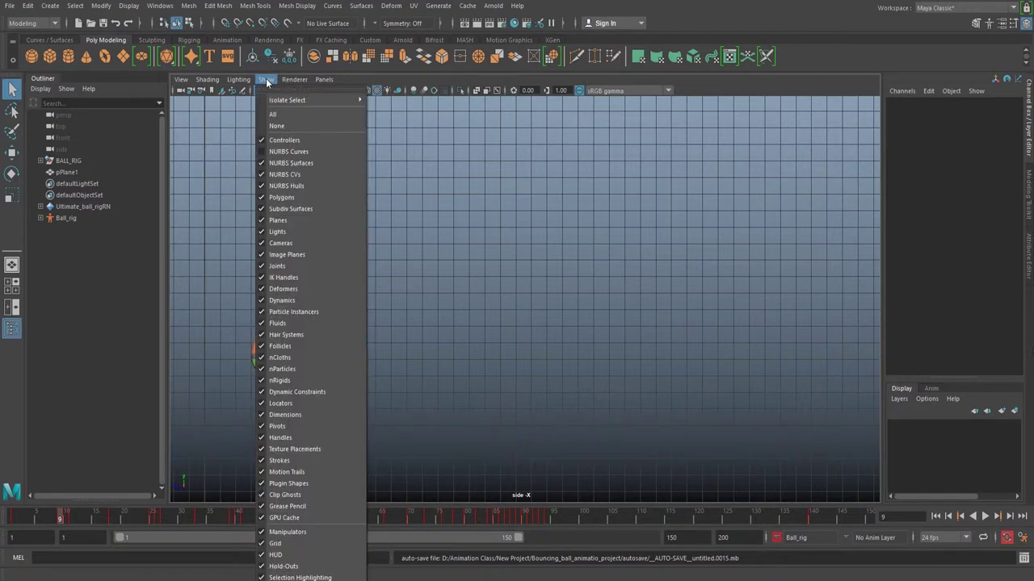
{"action": "left_click", "coordinate": [302, 151]}
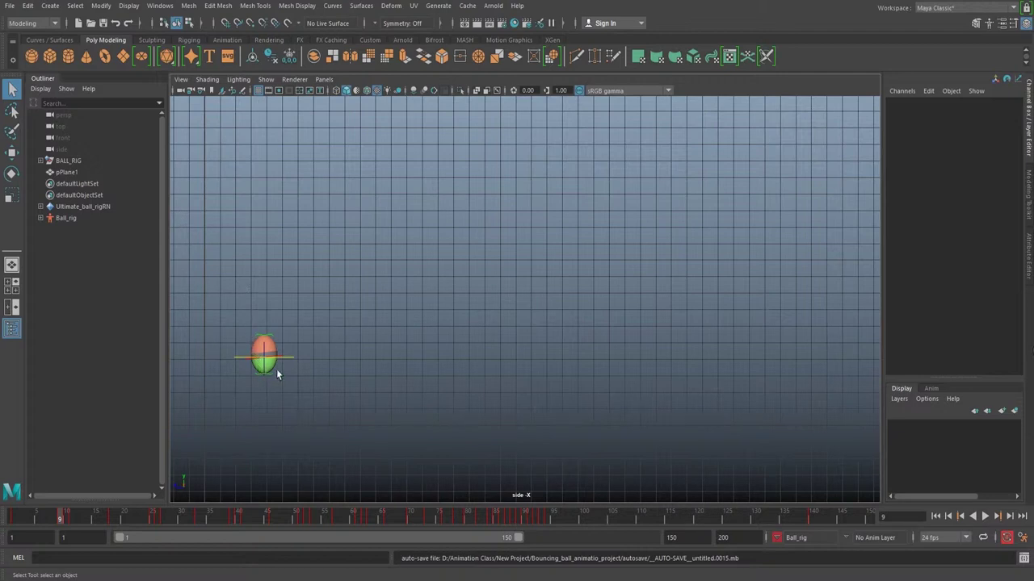
{"action": "left_click", "coordinate": [71, 519]}
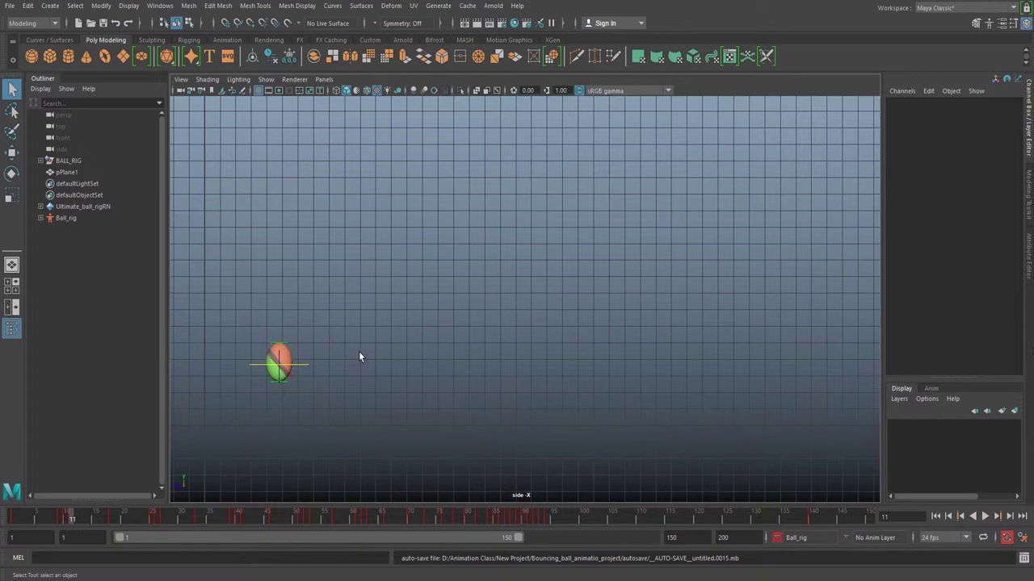
{"action": "left_click", "coordinate": [67, 518]}
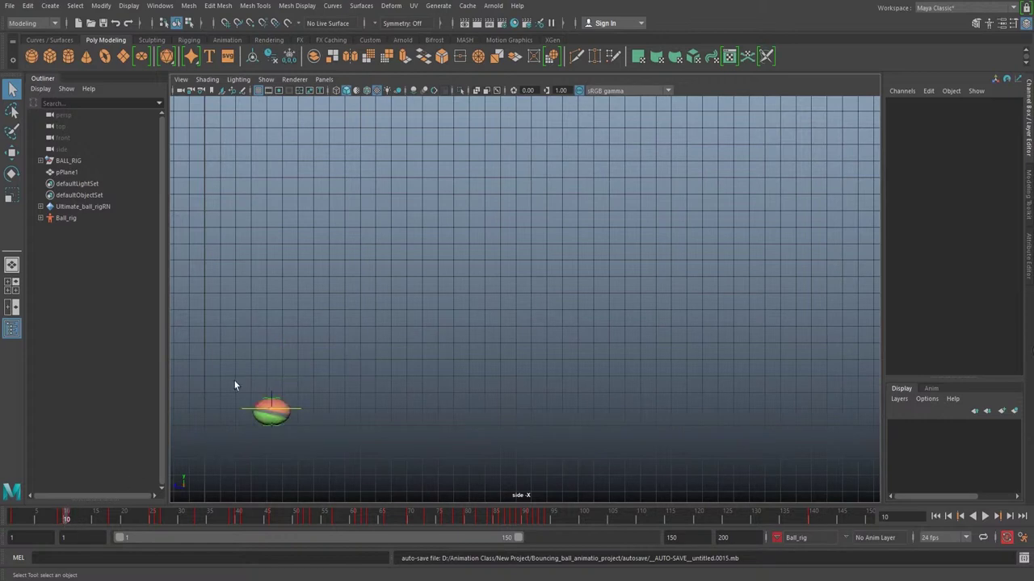
{"action": "left_click", "coordinate": [112, 519]}
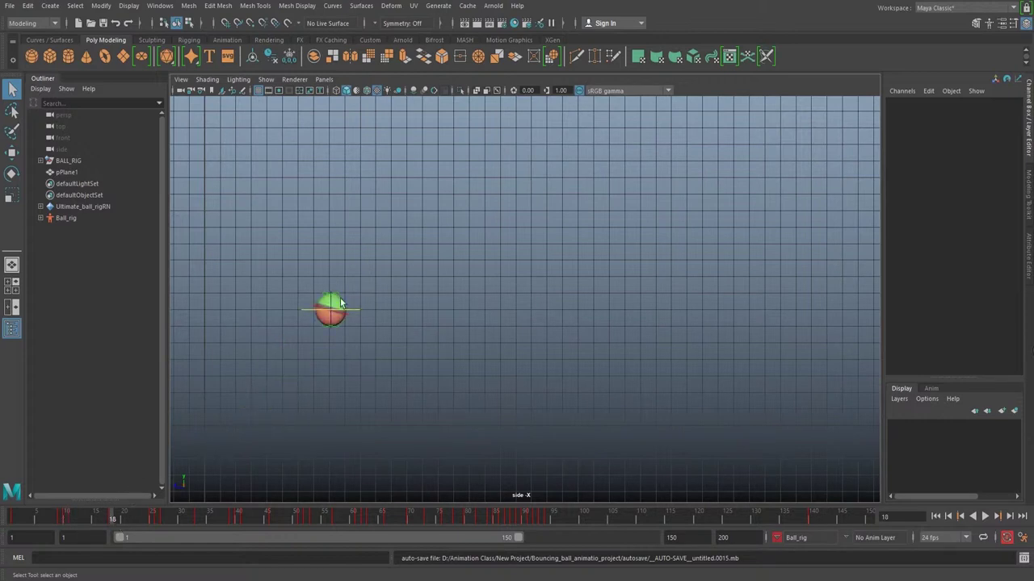
{"action": "left_click", "coordinate": [59, 519]}
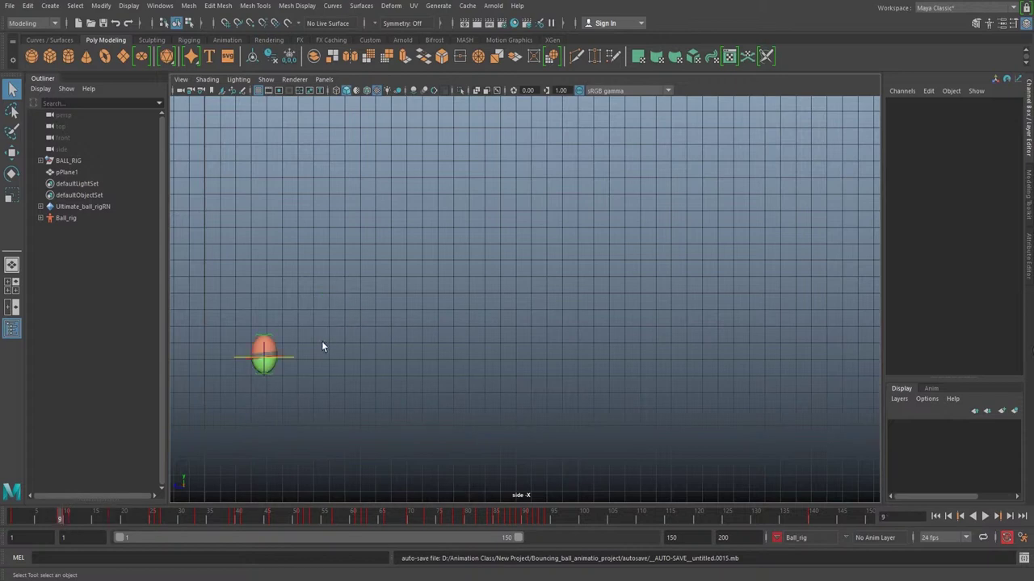
- Select the ball's bottom control, play the animation from the start and return to frame 9
{"action": "left_click", "coordinate": [268, 355]}
{"action": "left_click", "coordinate": [276, 355]}
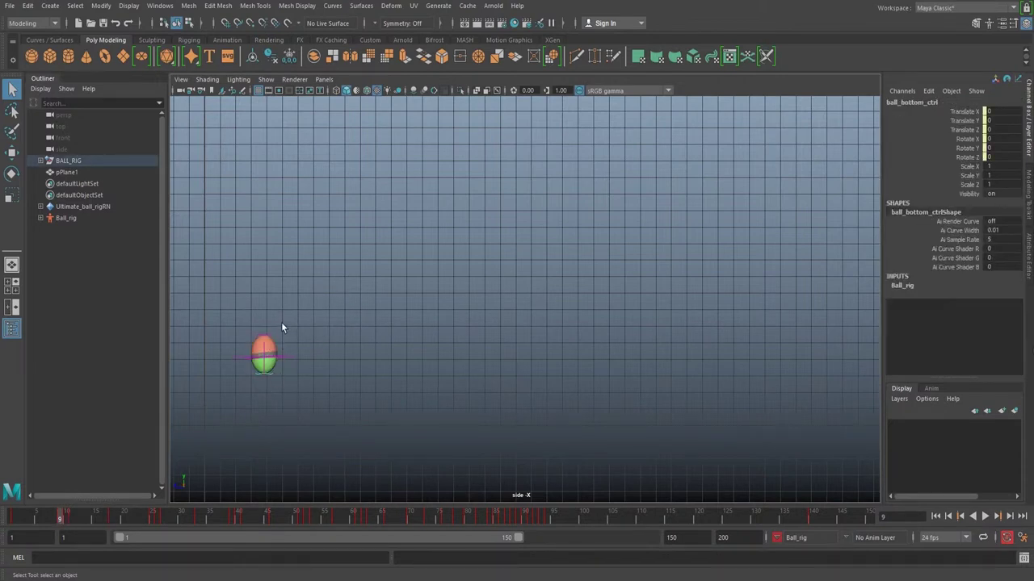
{"action": "left_click", "coordinate": [266, 387]}
{"action": "left_click", "coordinate": [269, 371]}
{"action": "key", "text": "alt+shift+v"}
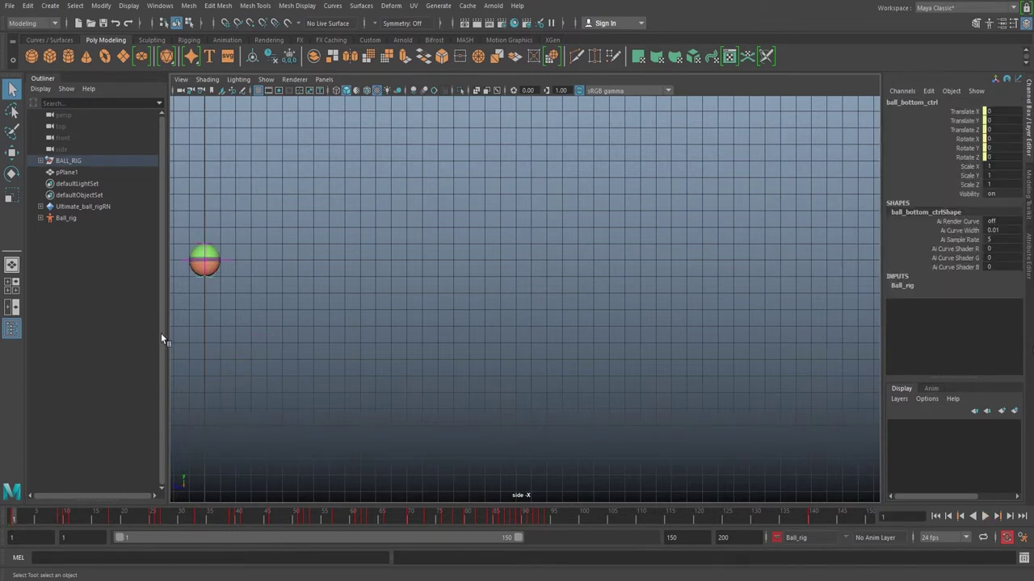
{"action": "key", "text": "alt+v"}
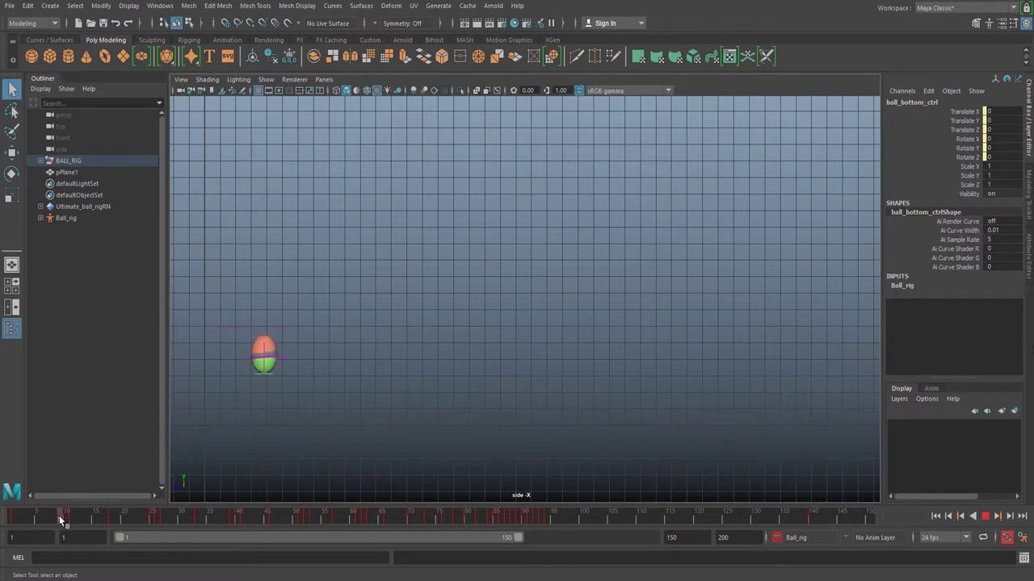
{"action": "left_click", "coordinate": [62, 521]}
- Shift the ball's bottom control horizontally at frame 9, setting its Translate Z to -0.1
{"action": "scroll", "coordinate": [433, 328], "scroll_direction": "up", "scroll_amount": 2}
{"action": "middle_click_drag", "start_coordinate": [335, 373], "coordinate": [605, 312], "text": "alt"}
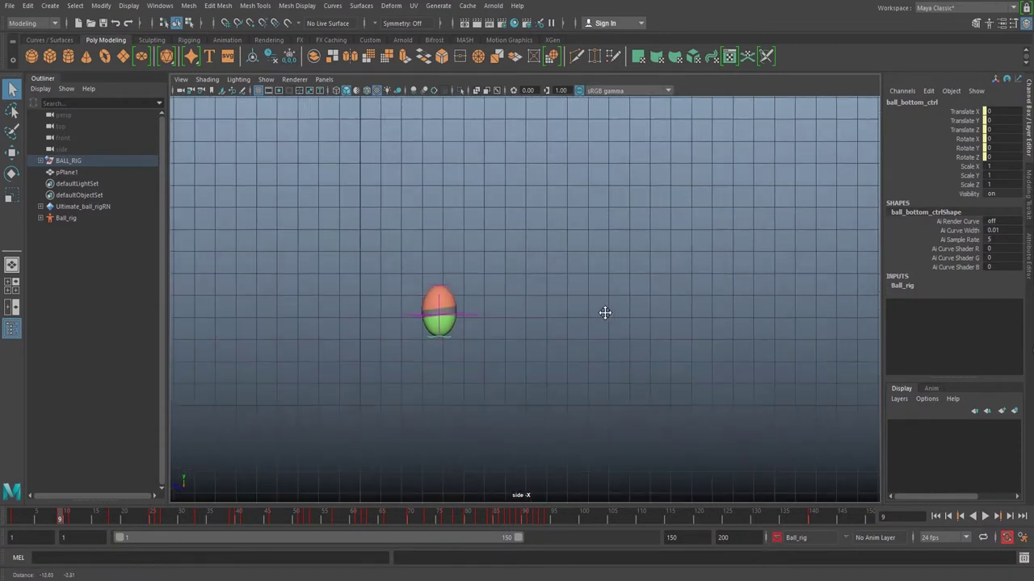
{"action": "scroll", "coordinate": [446, 347], "scroll_direction": "up", "scroll_amount": 2}
{"action": "middle_click_drag", "start_coordinate": [450, 344], "coordinate": [531, 318], "text": "alt"}
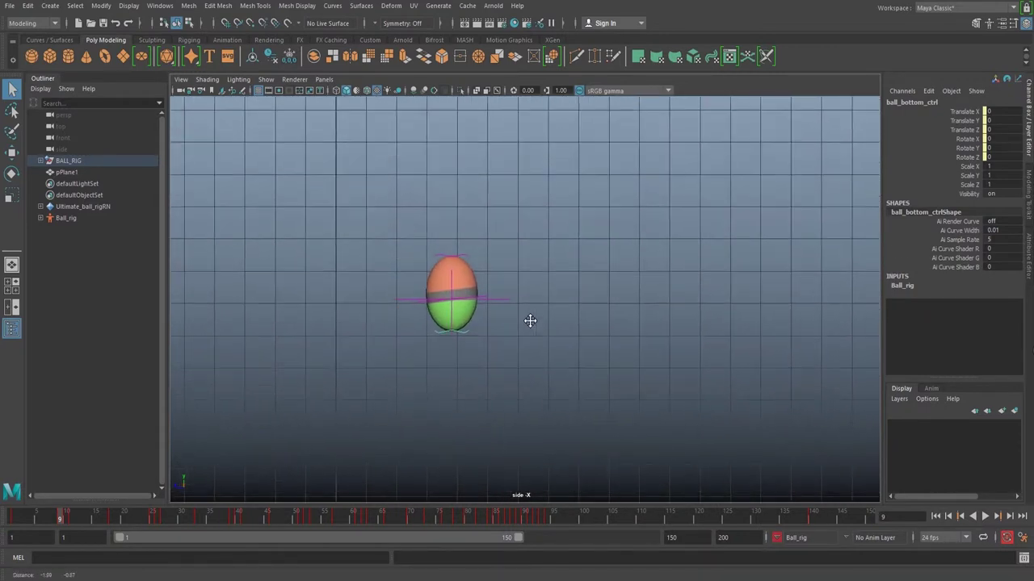
{"action": "key", "text": "w"}
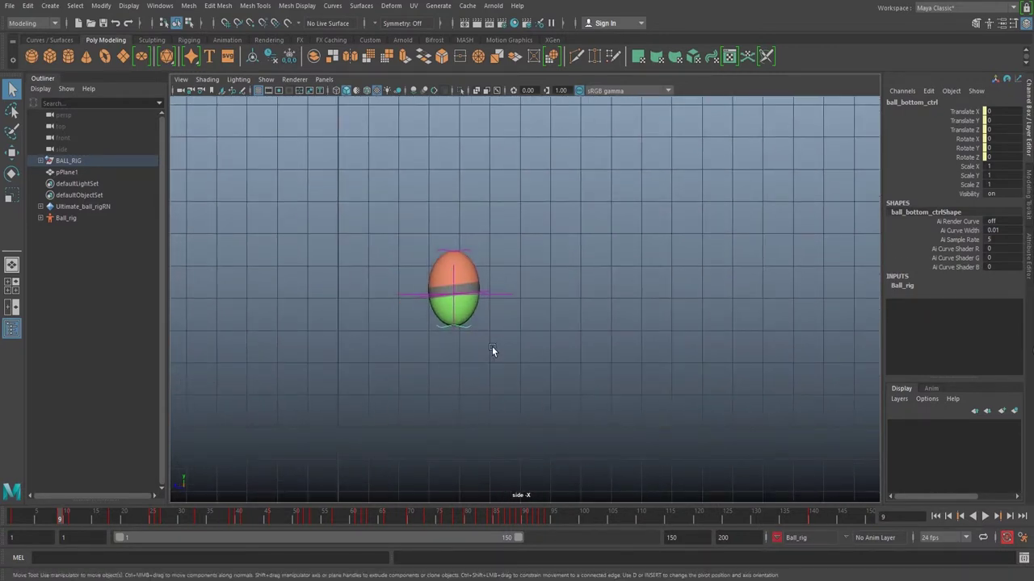
{"action": "left_click_drag", "start_coordinate": [403, 330], "coordinate": [405, 333]}
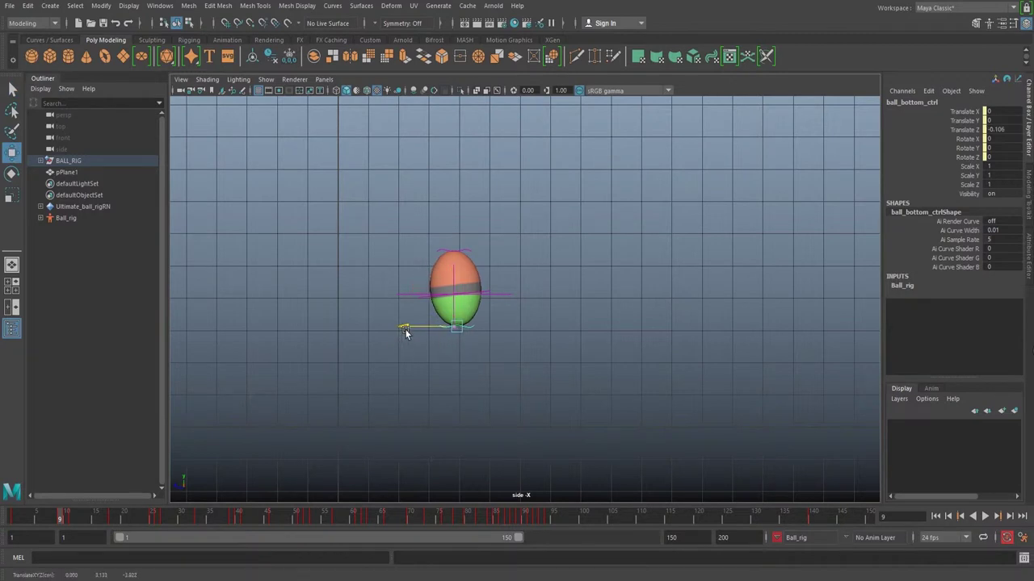
{"action": "left_click", "coordinate": [1006, 129]}
{"action": "left_click", "coordinate": [1006, 129]}
{"action": "key", "text": "BackSpace"}
{"action": "key", "text": "Return"}
{"action": "right_click_drag", "start_coordinate": [1006, 130], "coordinate": [646, 208]}
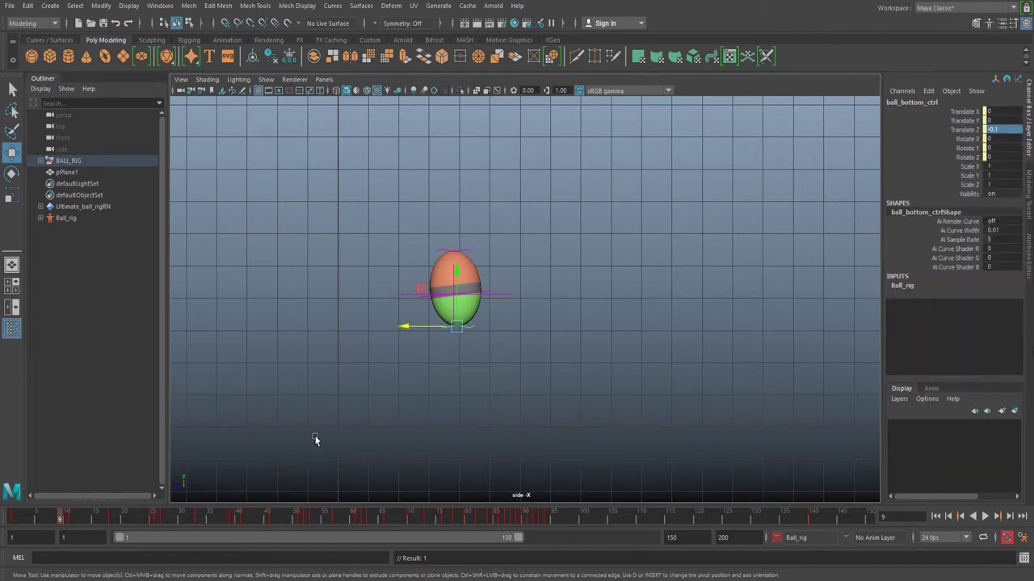
- Check the bottom control's Translate Z at frame 1, and set it to 0 at frame 10
{"action": "left_click_drag", "start_coordinate": [63, 517], "coordinate": [13, 517]}
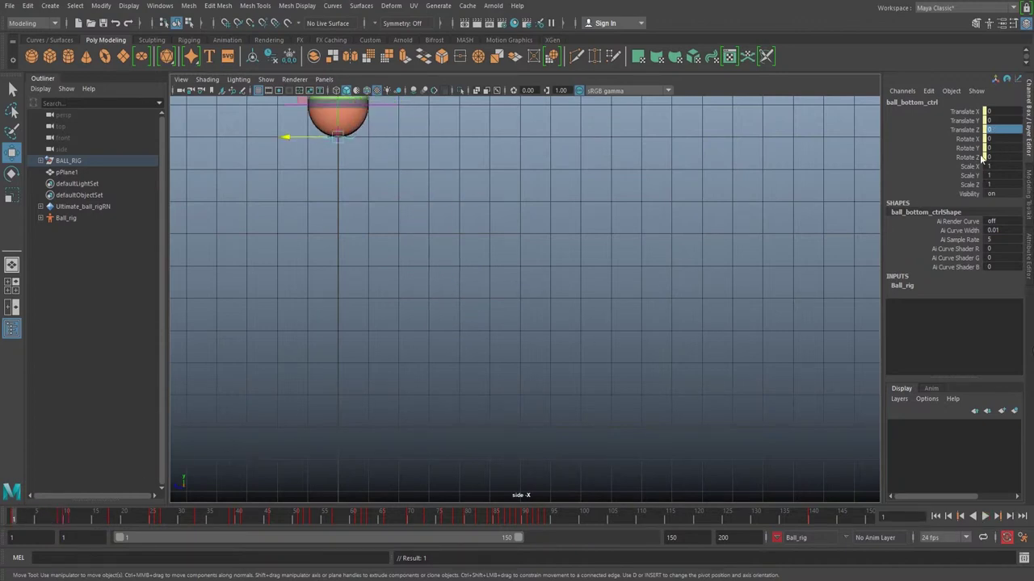
{"action": "left_click", "coordinate": [966, 130]}
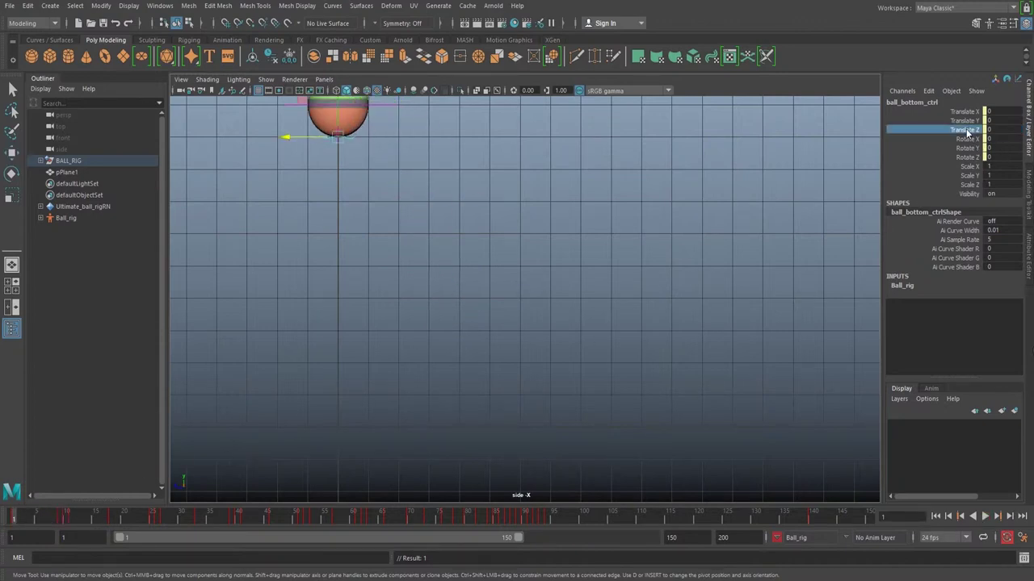
{"action": "left_click", "coordinate": [65, 519]}
{"action": "left_click", "coordinate": [67, 518]}
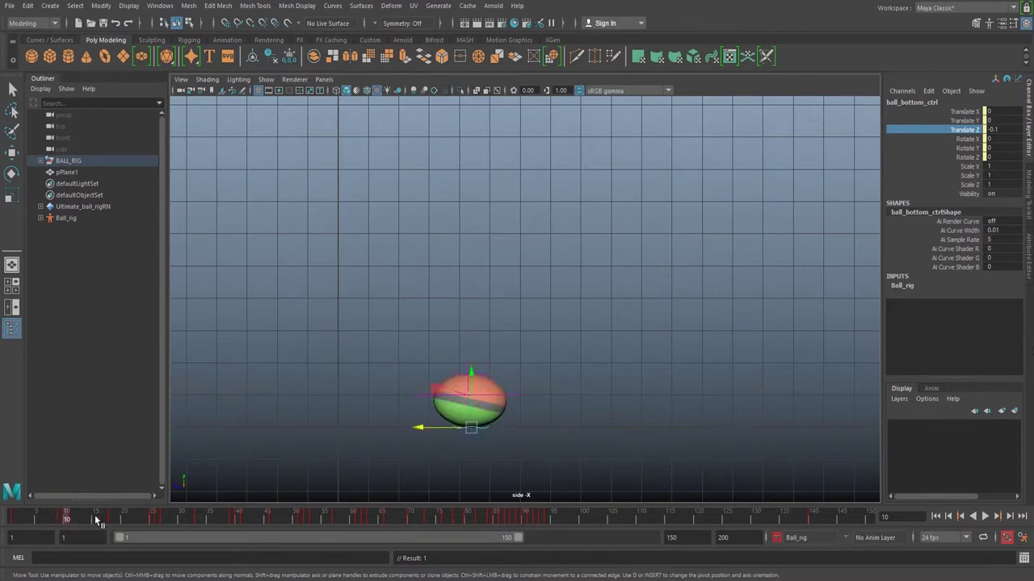
{"action": "double_click", "coordinate": [1011, 127]}
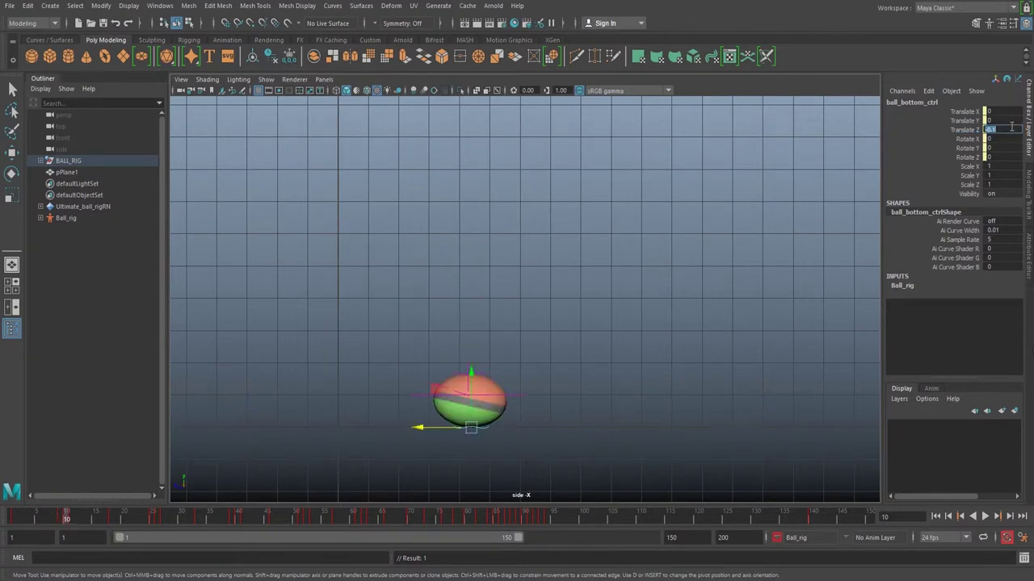
{"action": "type", "text": "0"}
{"action": "key", "text": "Return"}
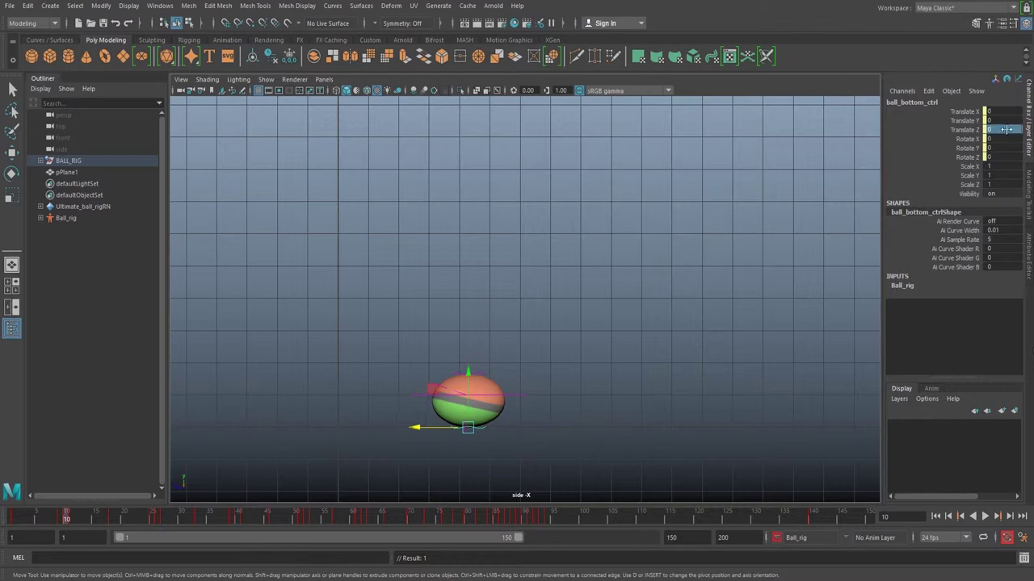
- Key the bottom control's Translate Z channel at frame 11
{"action": "left_click", "coordinate": [71, 519]}
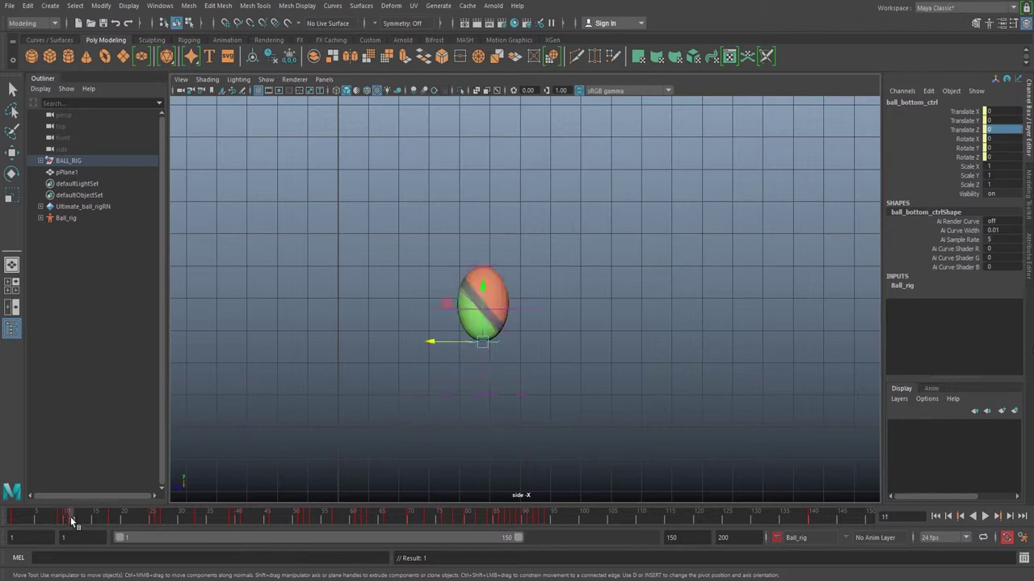
{"action": "left_click", "coordinate": [973, 130]}
{"action": "right_click", "coordinate": [971, 145]}
{"action": "left_click", "coordinate": [970, 150]}
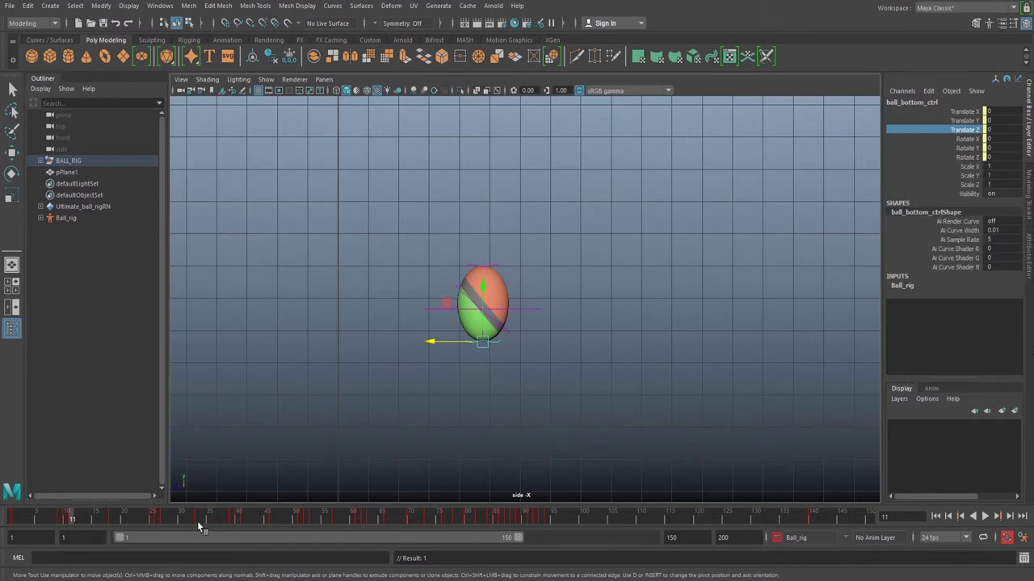
- Shift the ball's top control horizontally at frame 11, setting its Translate Z to -0.1
{"action": "left_click", "coordinate": [494, 262]}
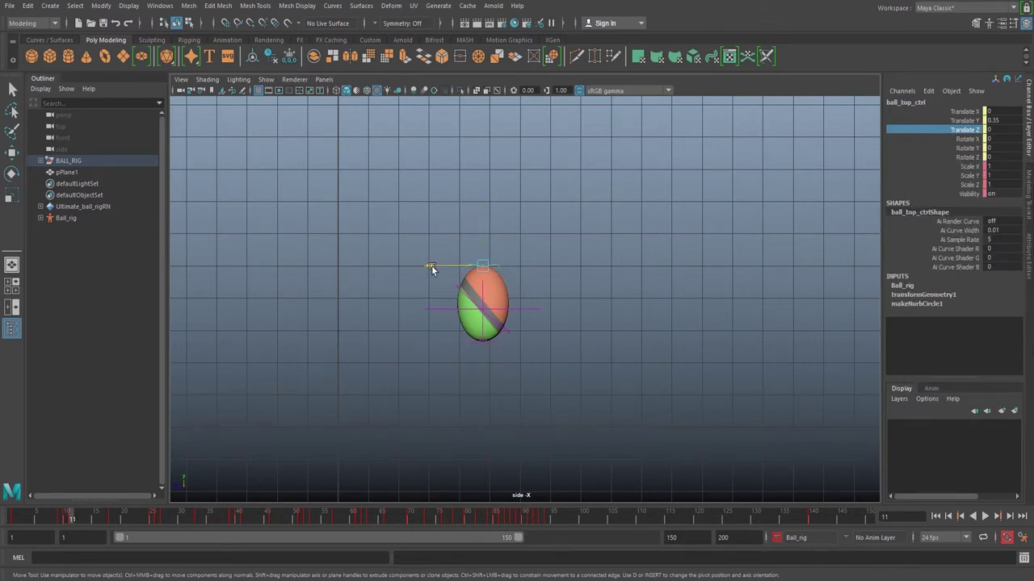
{"action": "left_click_drag", "start_coordinate": [432, 269], "coordinate": [429, 267]}
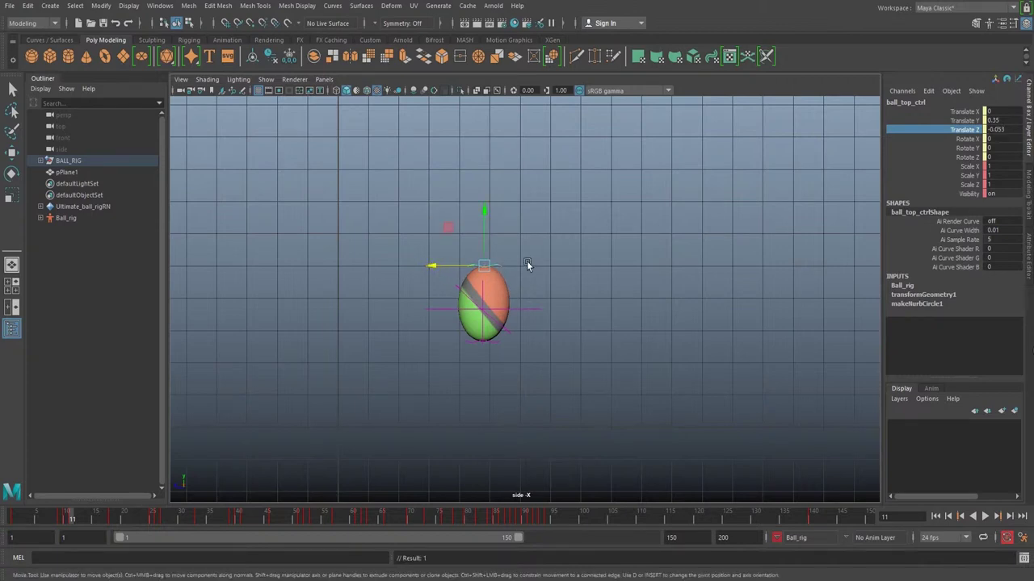
{"action": "left_click_drag", "start_coordinate": [432, 263], "coordinate": [434, 263]}
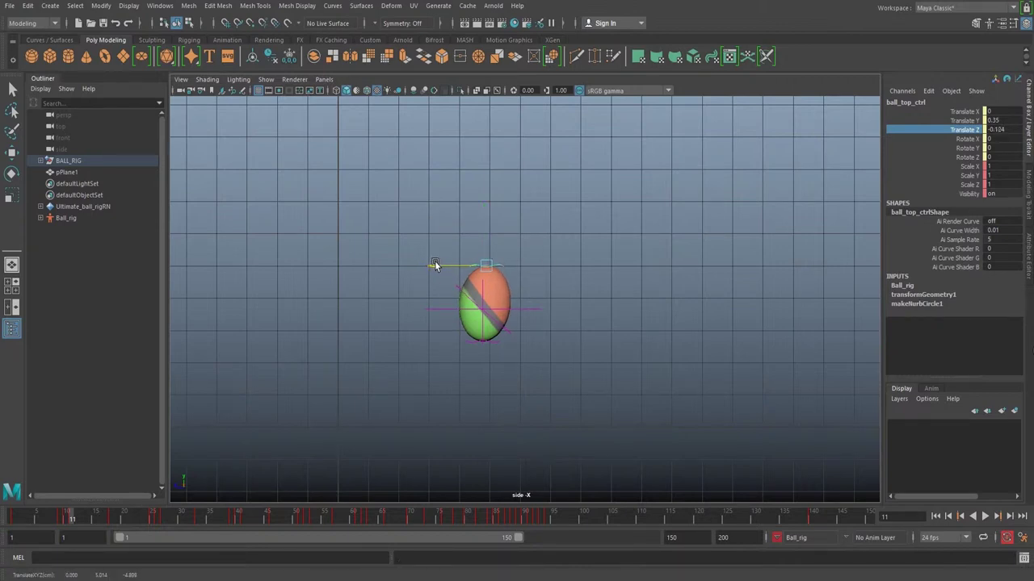
{"action": "double_click", "coordinate": [1012, 129]}
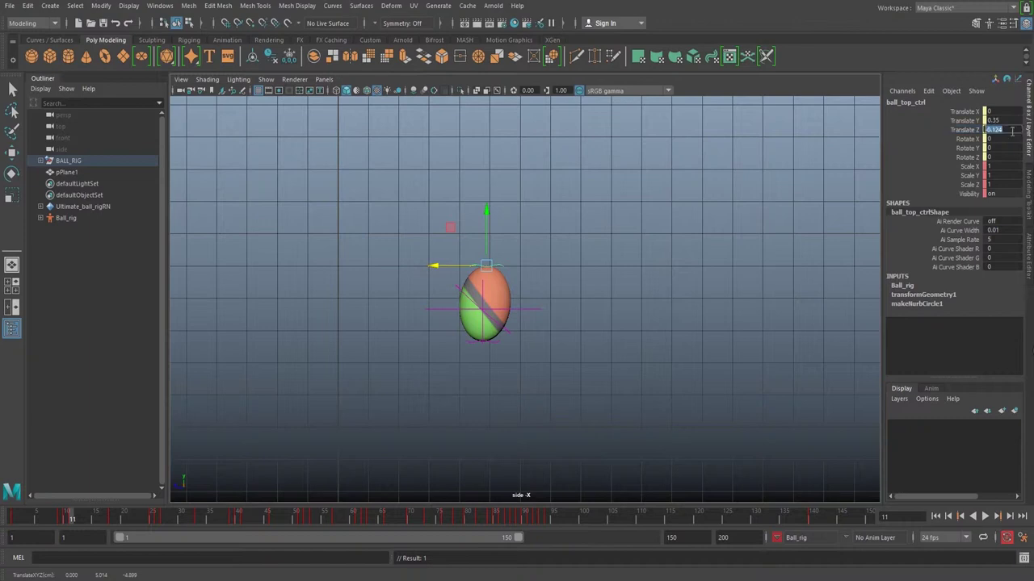
{"action": "type", "text": "-0.1"}
{"action": "key", "text": "Return"}
- Set the bottom control's Translate Z to -0.2 at frame 9
{"action": "left_click_drag", "start_coordinate": [83, 520], "coordinate": [58, 528]}
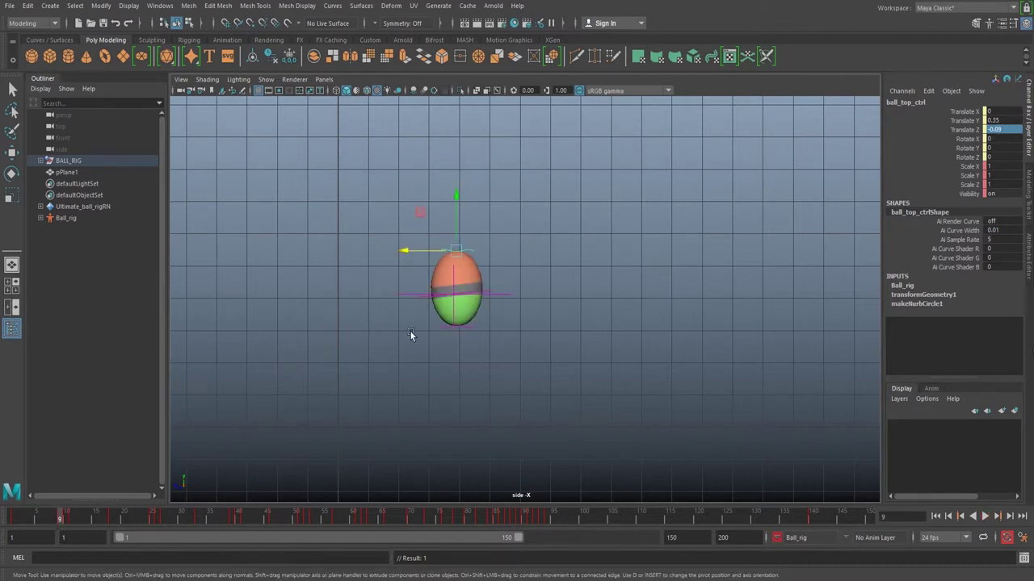
{"action": "left_click", "coordinate": [468, 328]}
{"action": "left_click", "coordinate": [1005, 131]}
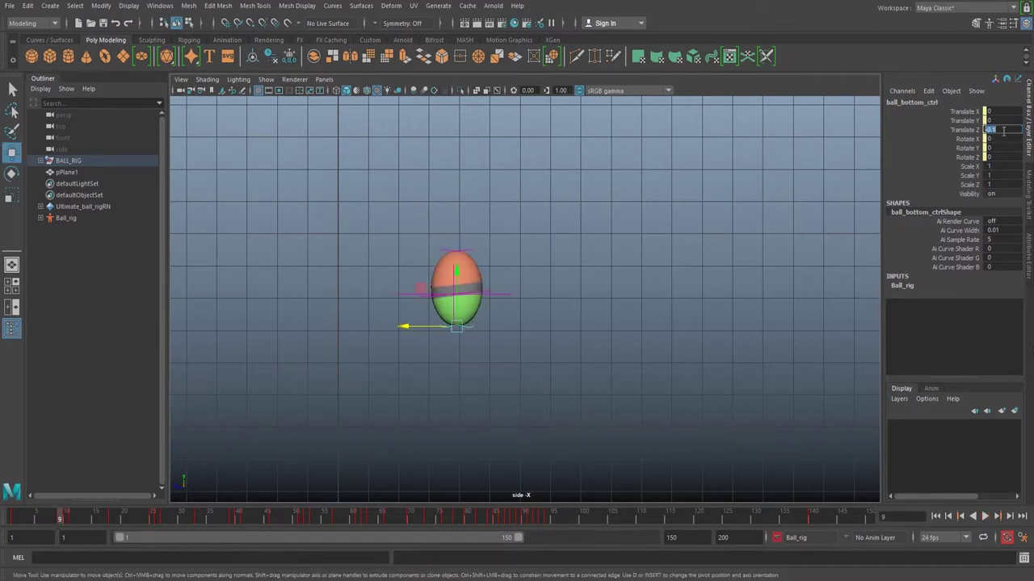
{"action": "type", "text": "-0.2"}
{"action": "key", "text": "Return"}
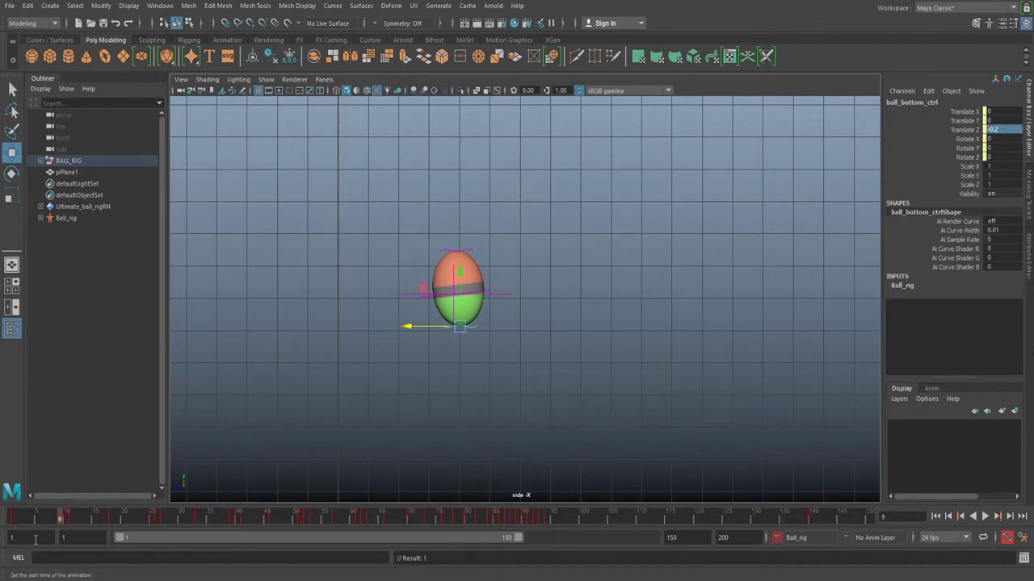
- Set the ball's top control Translate Z to -0.2 at frame 11
{"action": "left_click", "coordinate": [65, 518]}
{"action": "mouse_move", "coordinate": [65, 523]}
{"action": "left_mouse_down"}
{"action": "mouse_move", "coordinate": [24, 523]}
{"action": "mouse_move", "coordinate": [64, 540]}
{"action": "mouse_move", "coordinate": [55, 541]}
{"action": "mouse_move", "coordinate": [74, 539]}
{"action": "mouse_move", "coordinate": [72, 523]}
{"action": "left_mouse_up"}
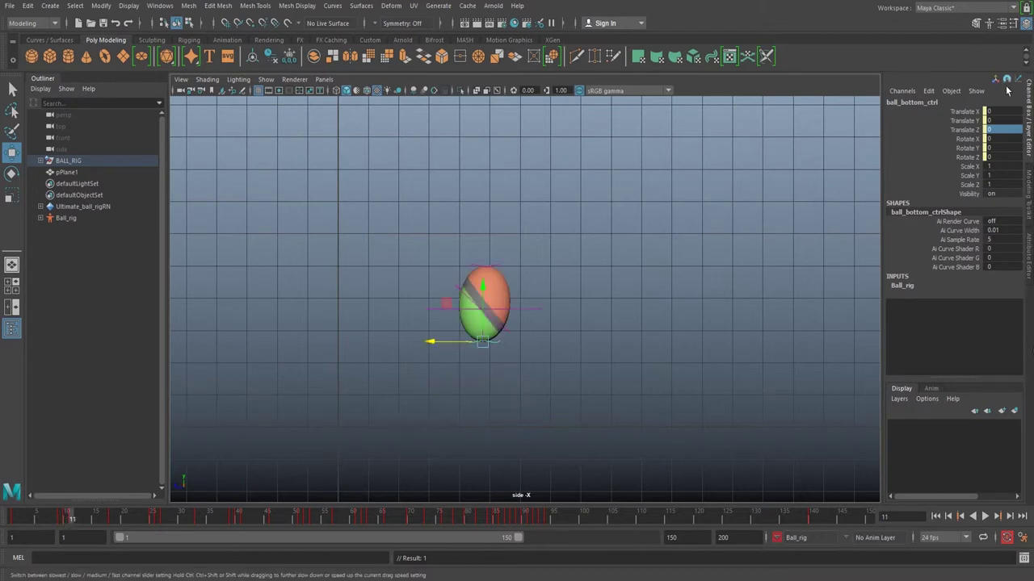
{"action": "left_click", "coordinate": [502, 268]}
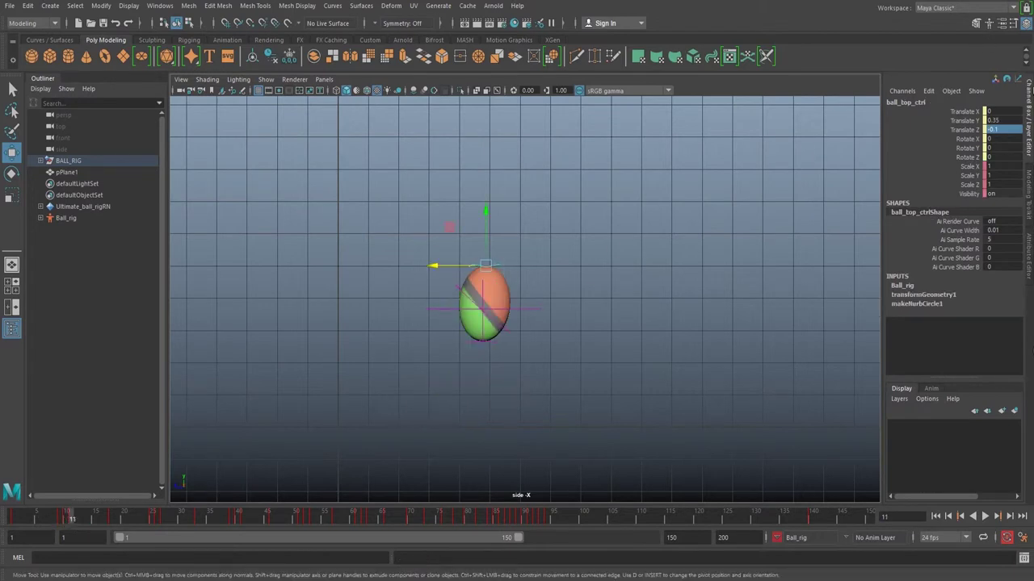
{"action": "double_click", "coordinate": [1005, 129]}
{"action": "left_click", "coordinate": [1004, 129]}
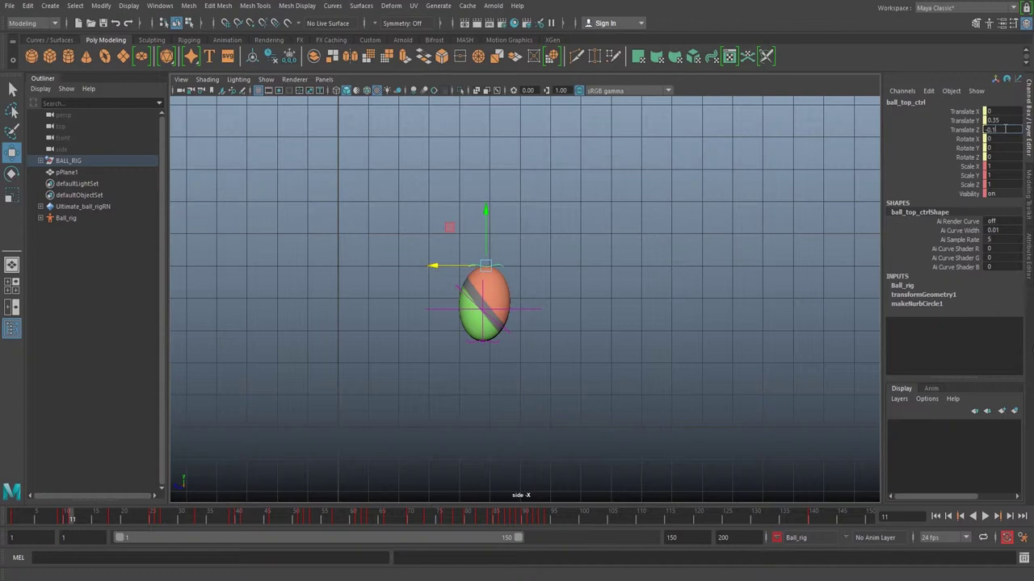
{"action": "key", "text": "Return"}
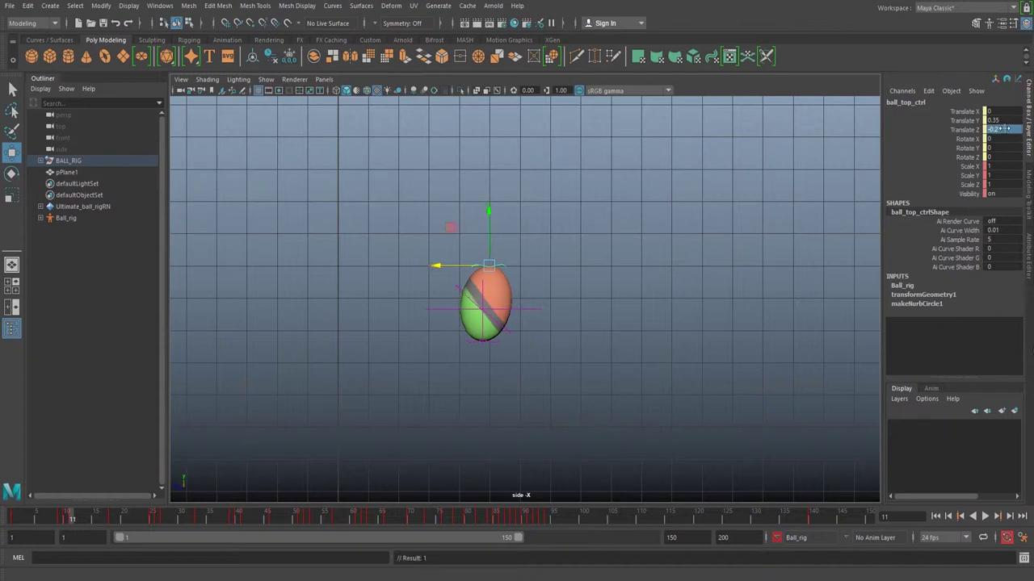
- Preview the bounce and set the top control's Translate Z to 0 at frame 18
{"action": "key", "text": "alt+v"}
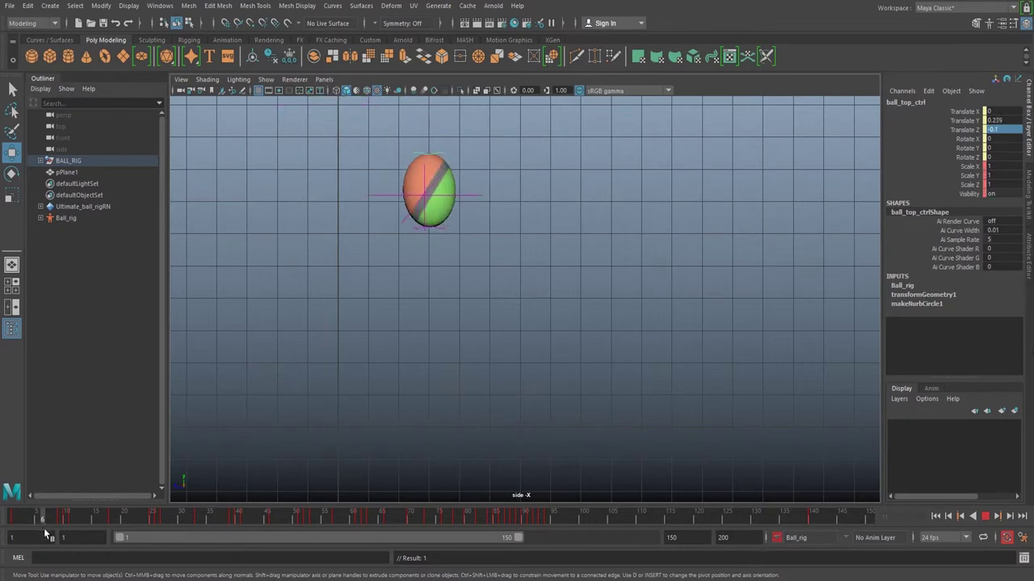
{"action": "left_click", "coordinate": [113, 516]}
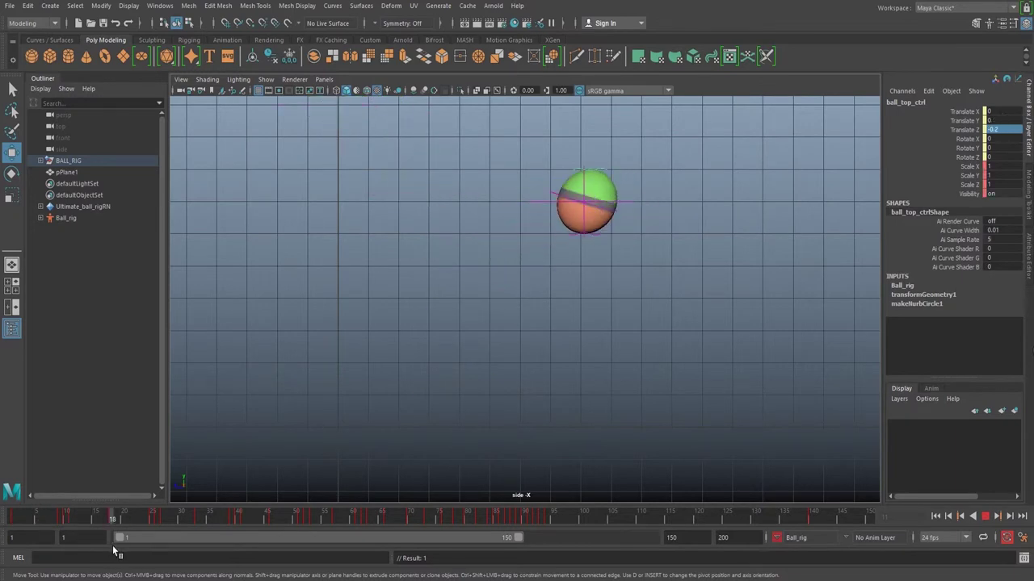
{"action": "double_click", "coordinate": [1000, 130]}
{"action": "type", "text": "0"}
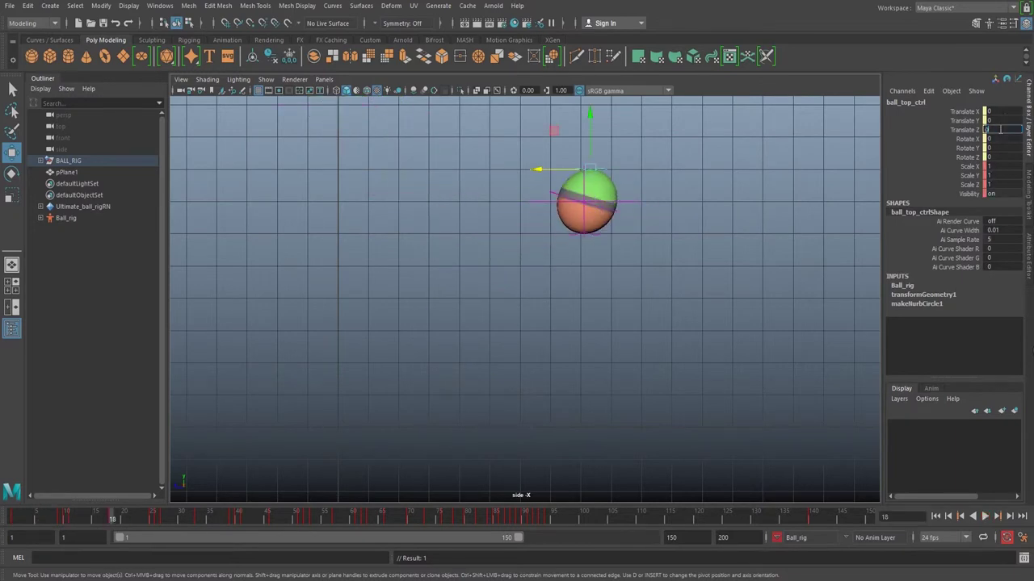
{"action": "key", "text": "Return"}
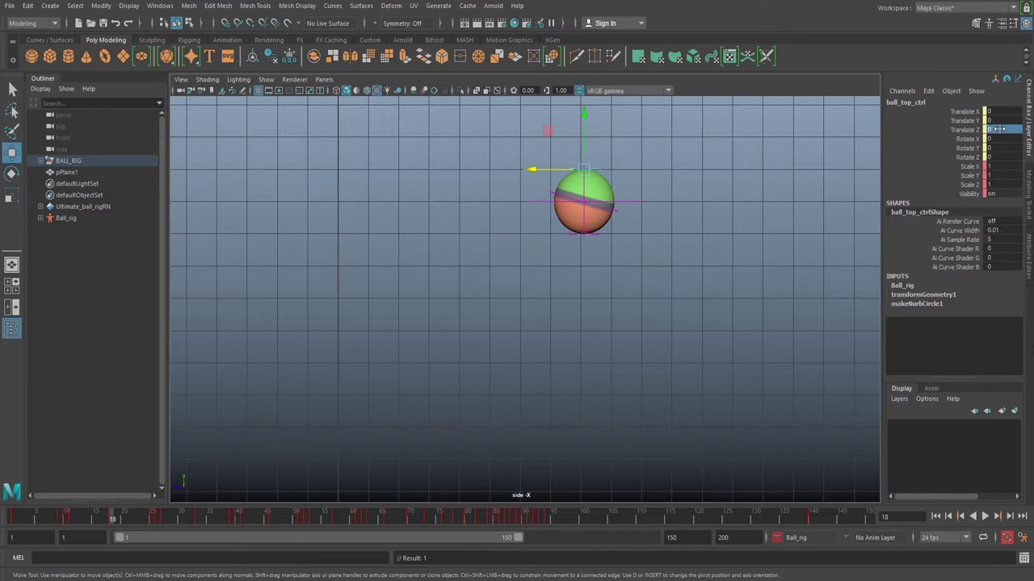
- Set the top control's Translate Z to 0 at the frame 10 ground contact
{"action": "left_click", "coordinate": [106, 515]}
{"action": "left_click_drag", "start_coordinate": [106, 515], "coordinate": [61, 520]}
{"action": "left_click_drag", "start_coordinate": [72, 530], "coordinate": [69, 557]}
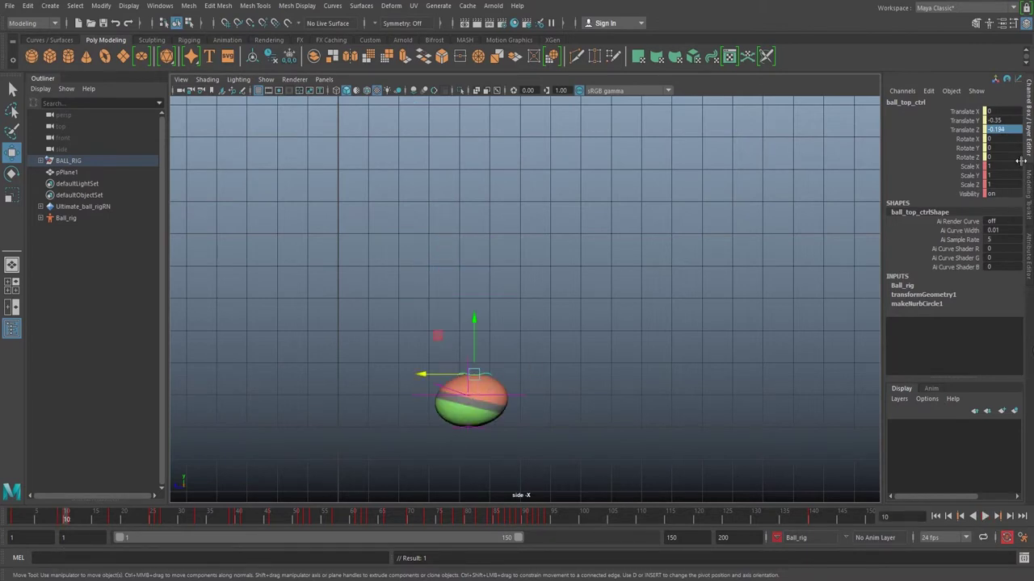
{"action": "double_click", "coordinate": [1008, 130]}
{"action": "type", "text": "0"}
{"action": "key", "text": "Return"}
{"action": "left_click", "coordinate": [475, 427]}
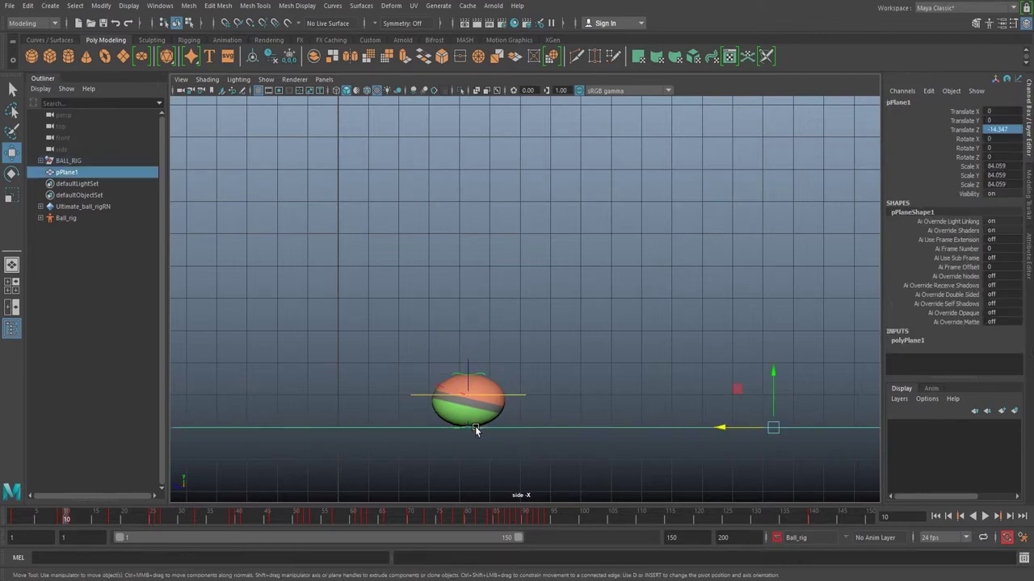
{"action": "left_click", "coordinate": [479, 374]}
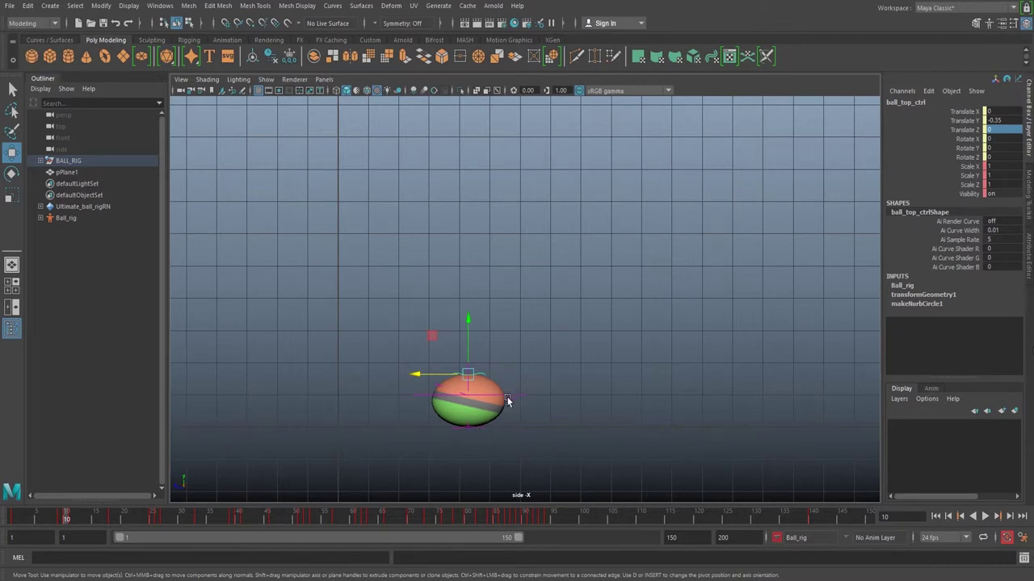
- Set the ball's bottom control Translate Z to -0.1 at frame 25, just before the second ground contact
{"action": "left_click", "coordinate": [456, 429]}
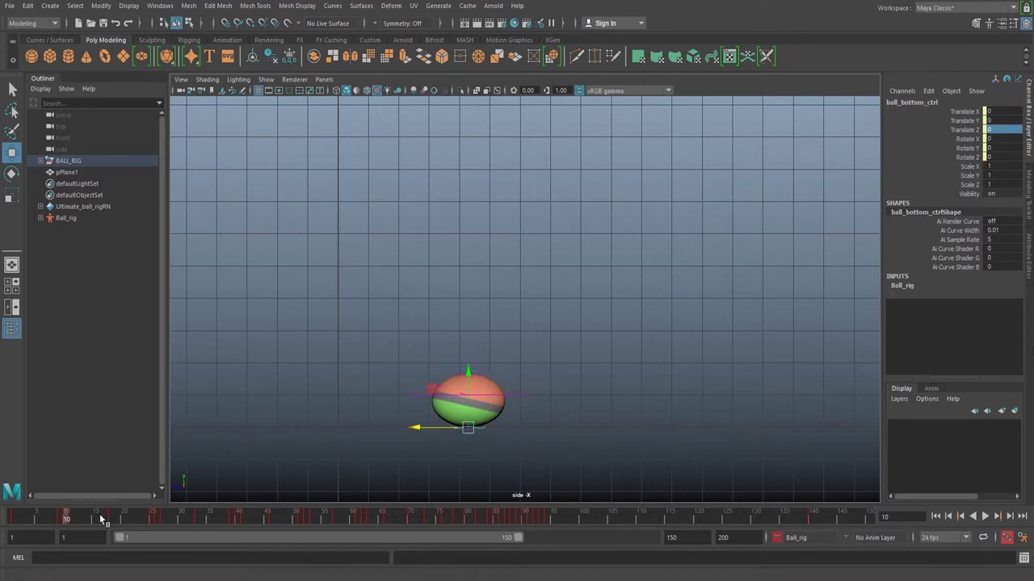
{"action": "key", "text": "alt+v"}
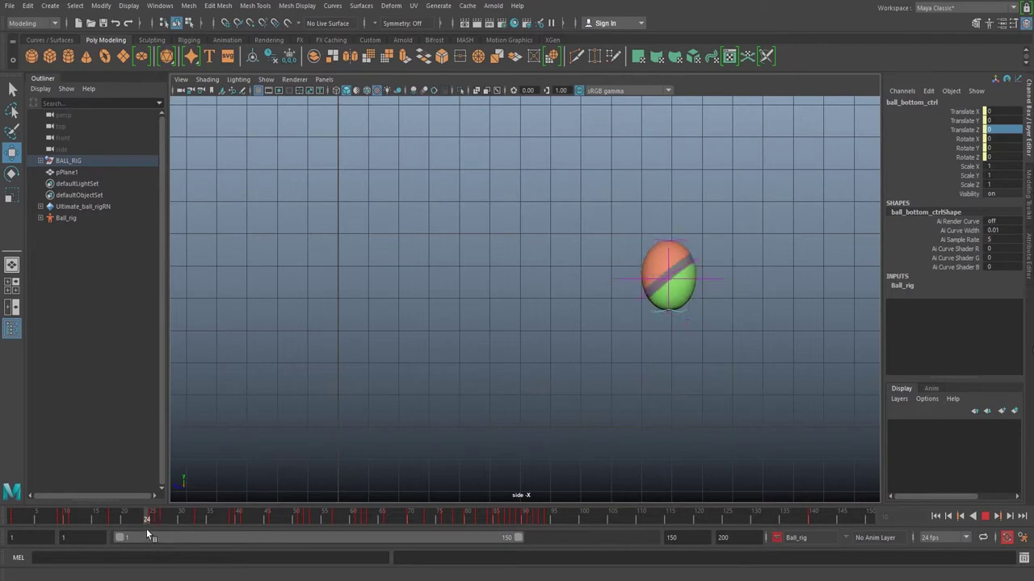
{"action": "key", "text": "alt+v"}
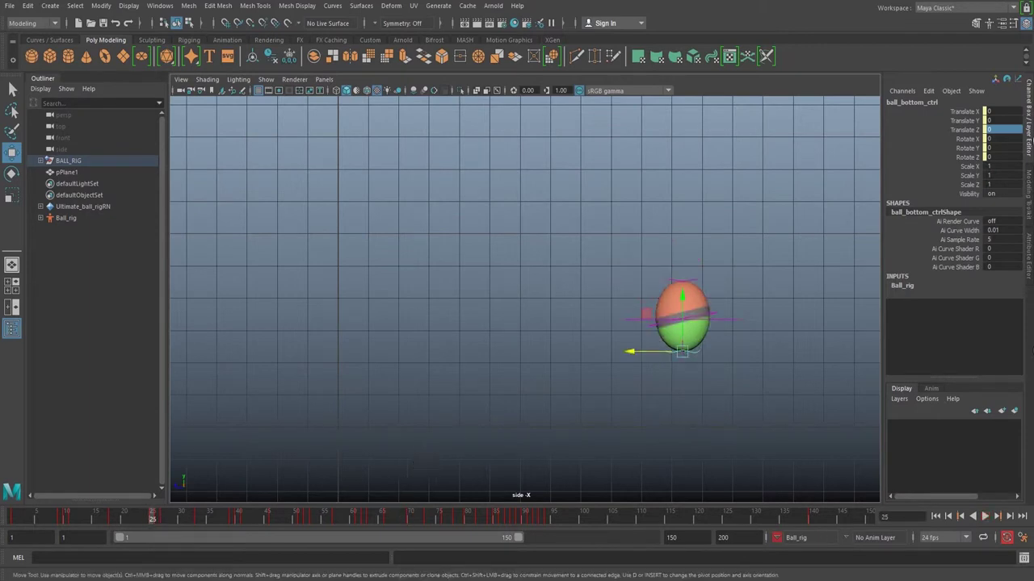
{"action": "double_click", "coordinate": [1005, 130]}
{"action": "key", "text": "Return"}
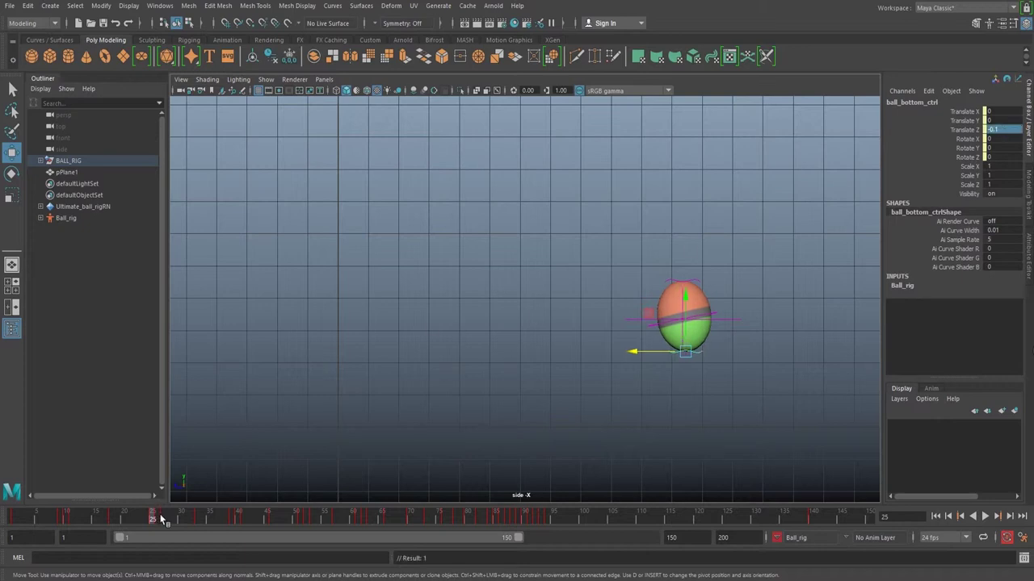
- Set the bottom control's Translate Z to 0 at frame 18, the peak of the bounce
{"action": "left_click", "coordinate": [111, 517]}
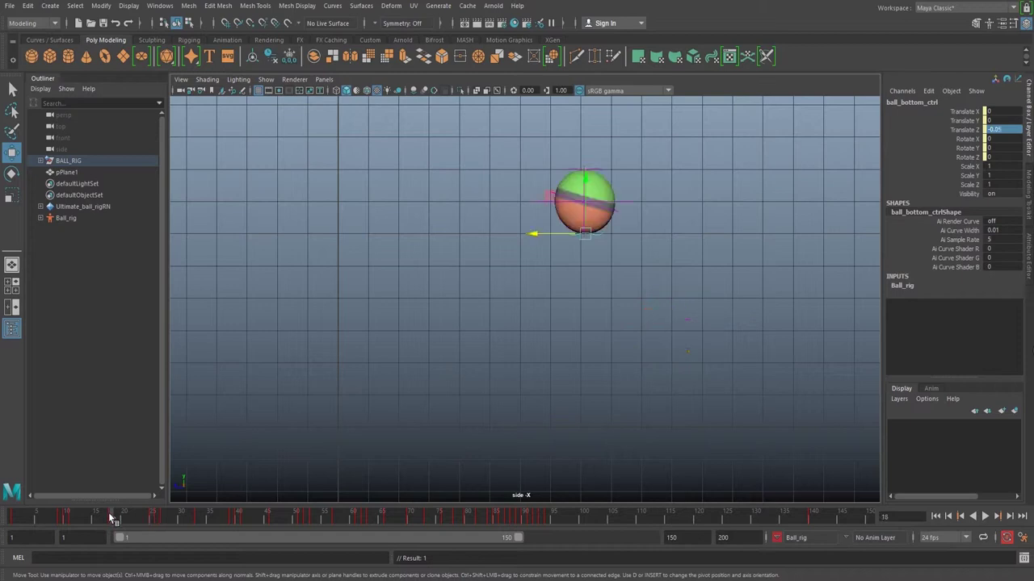
{"action": "double_click", "coordinate": [1001, 130]}
{"action": "type", "text": "0"}
{"action": "key", "text": "Return"}
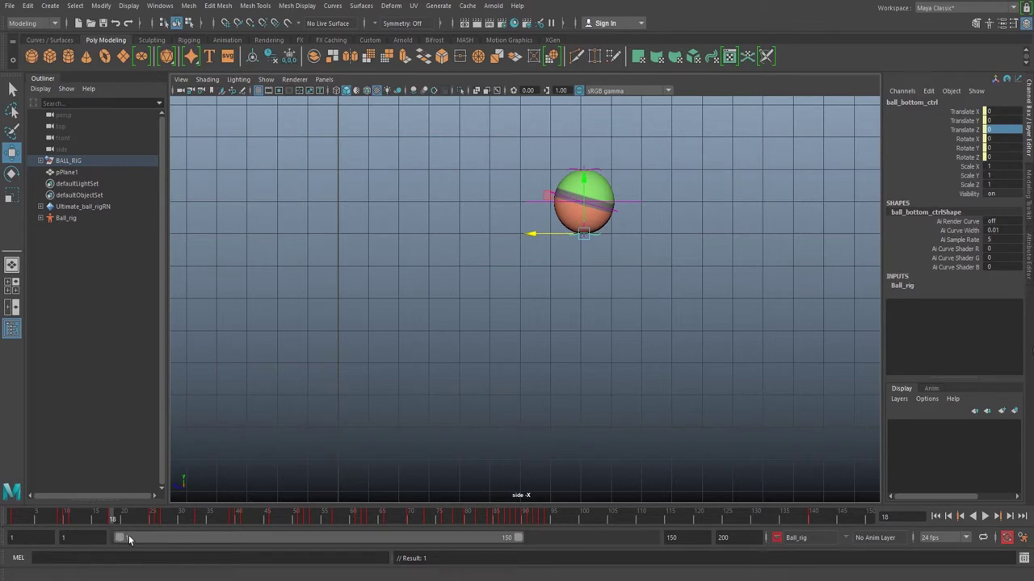
- Set the bottom control's Translate Z to 0 at frame 26, on the second ground contact
{"action": "left_click", "coordinate": [148, 518]}
{"action": "left_click", "coordinate": [149, 518]}
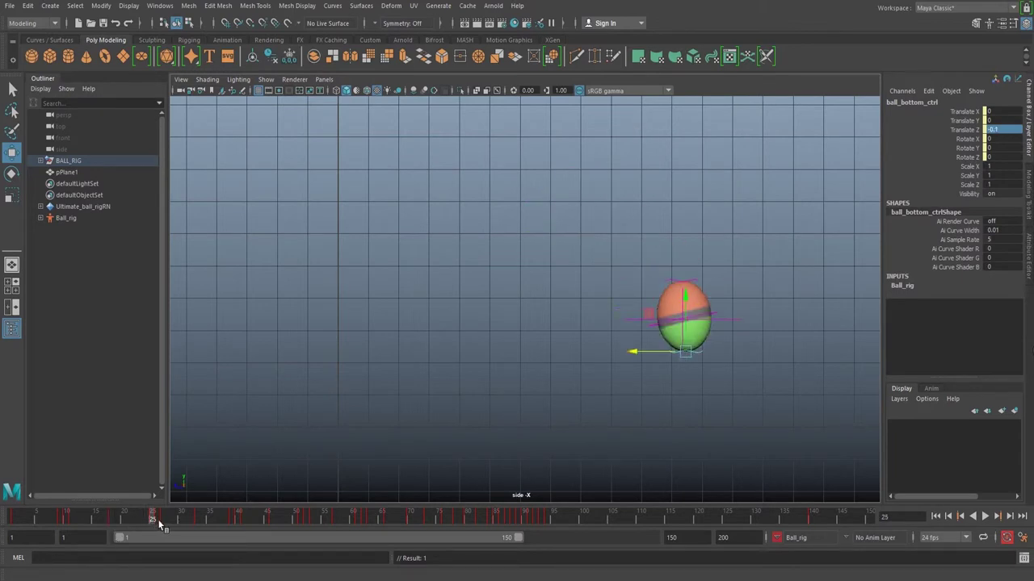
{"action": "left_click", "coordinate": [156, 518]}
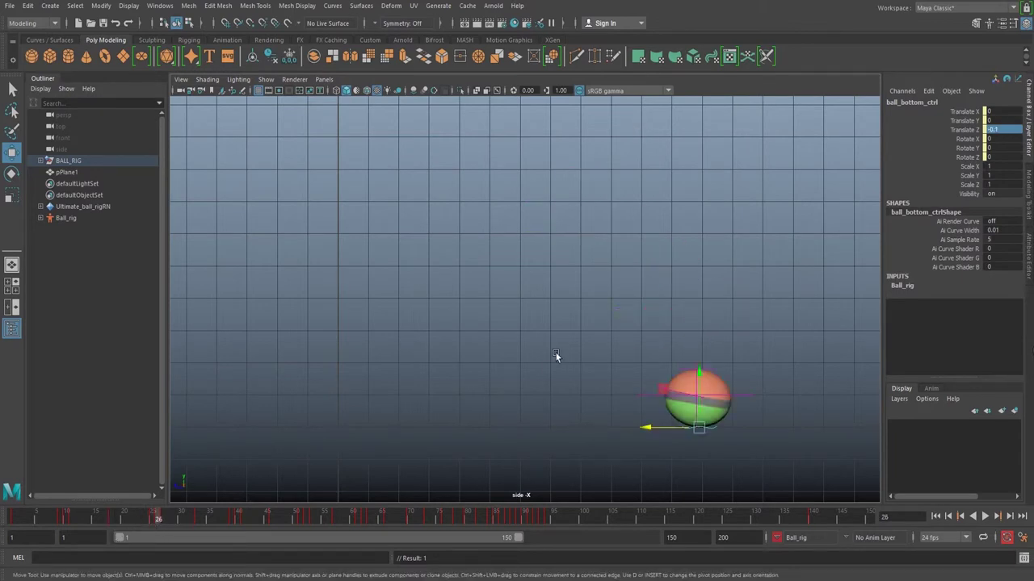
{"action": "double_click", "coordinate": [1011, 129]}
{"action": "type", "text": "0"}
{"action": "key", "text": "Return"}
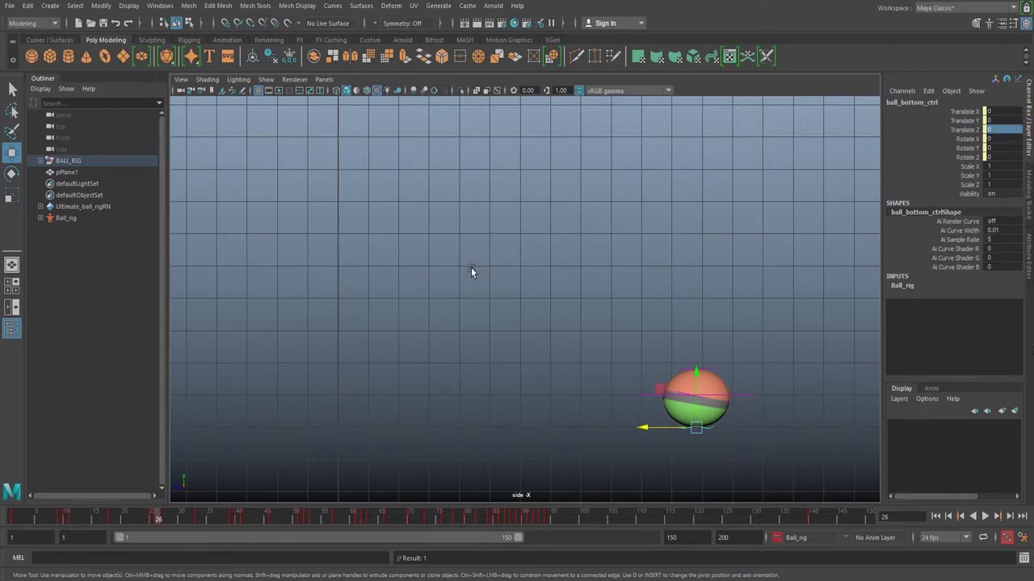
- Set the top control's Translate Z to -0.1 at frame 27, just after the second contact
{"action": "left_click", "coordinate": [163, 517]}
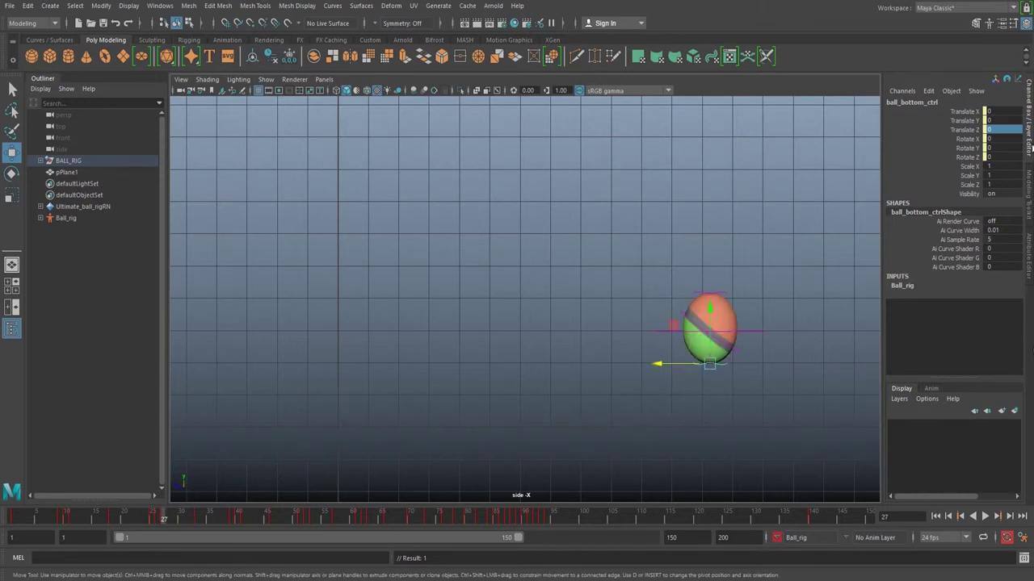
{"action": "left_click", "coordinate": [724, 294]}
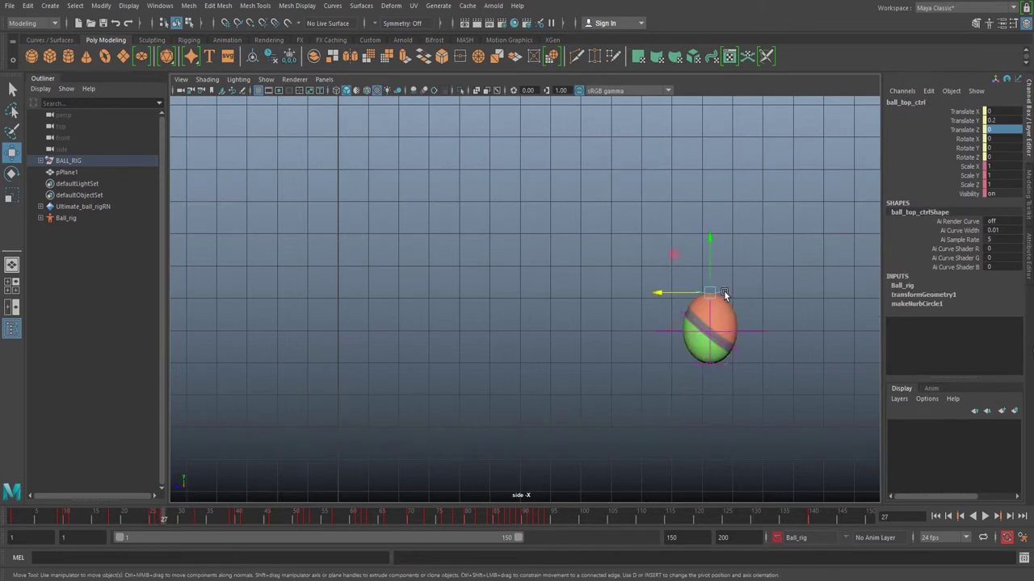
{"action": "left_click", "coordinate": [995, 129]}
{"action": "type", "text": "-.1"}
{"action": "key", "text": "Return"}
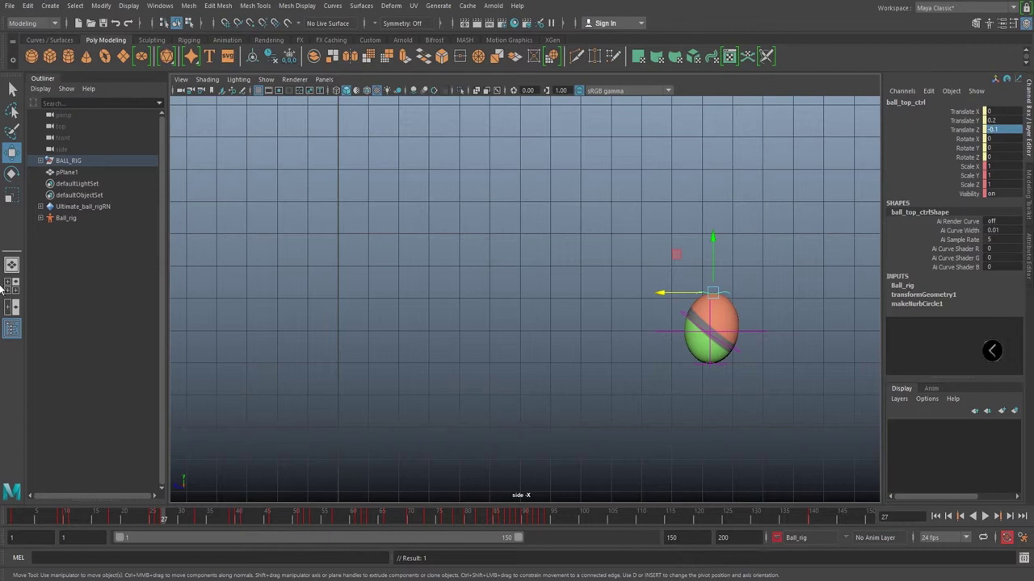
- Set the top control's Translate Z to 0 at frame 33
{"action": "left_click", "coordinate": [196, 516]}
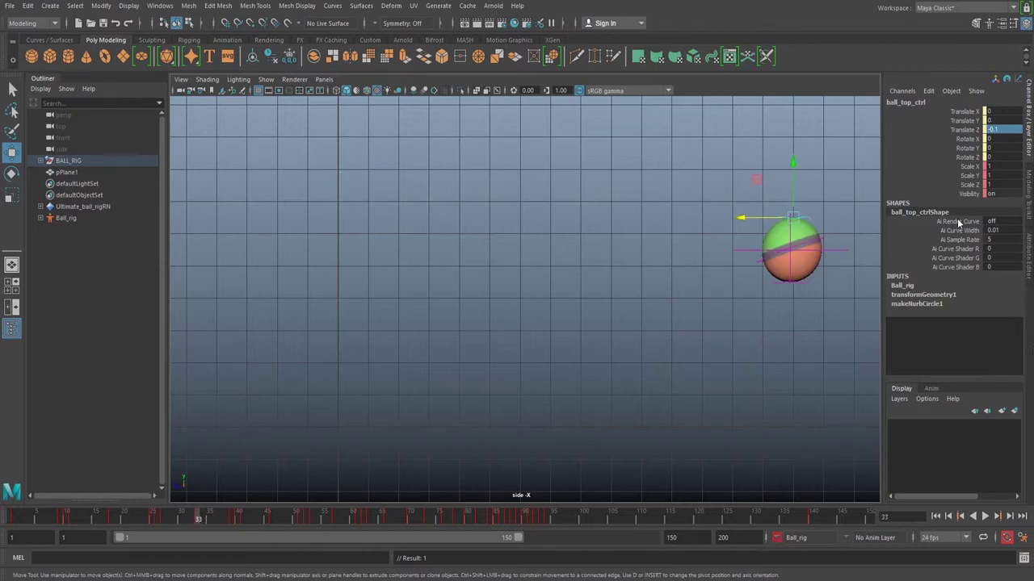
{"action": "left_click", "coordinate": [996, 127]}
{"action": "type", "text": "0"}
{"action": "key", "text": "Return"}
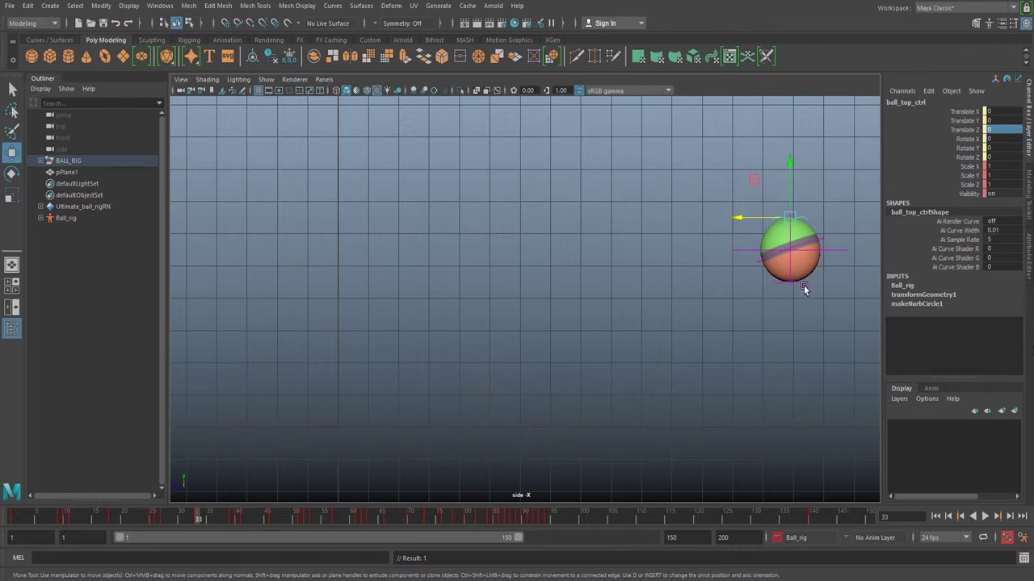
- Key the bottom control's Translate Z channel at frame 33
{"action": "left_click", "coordinate": [804, 287]}
{"action": "left_click", "coordinate": [974, 130]}
{"action": "right_click", "coordinate": [974, 130]}
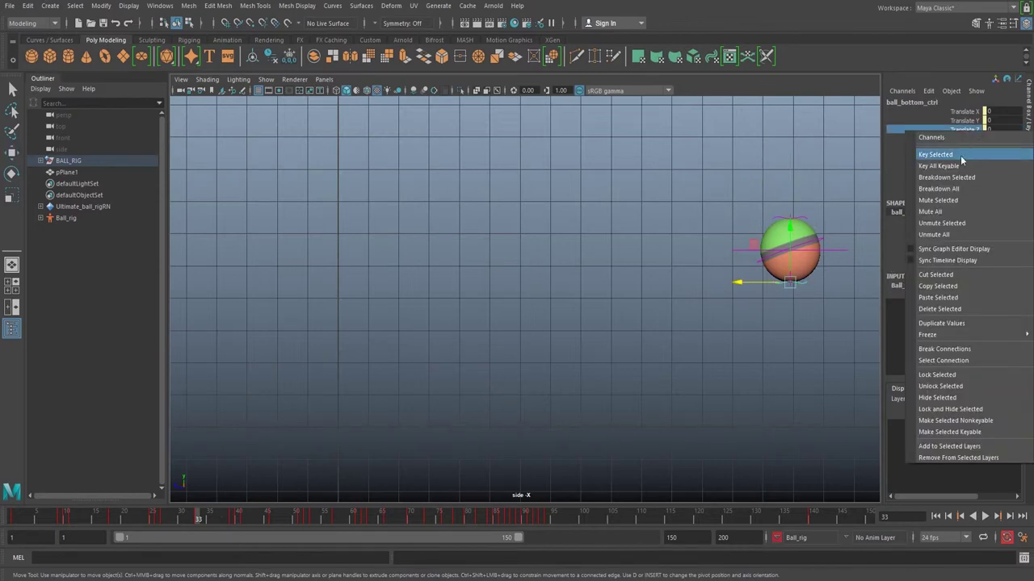
{"action": "left_click", "coordinate": [960, 155]}
- Set the bottom control's Translate Z to -0.05 at frame 39, just before the third ground contact
{"action": "left_click", "coordinate": [232, 521]}
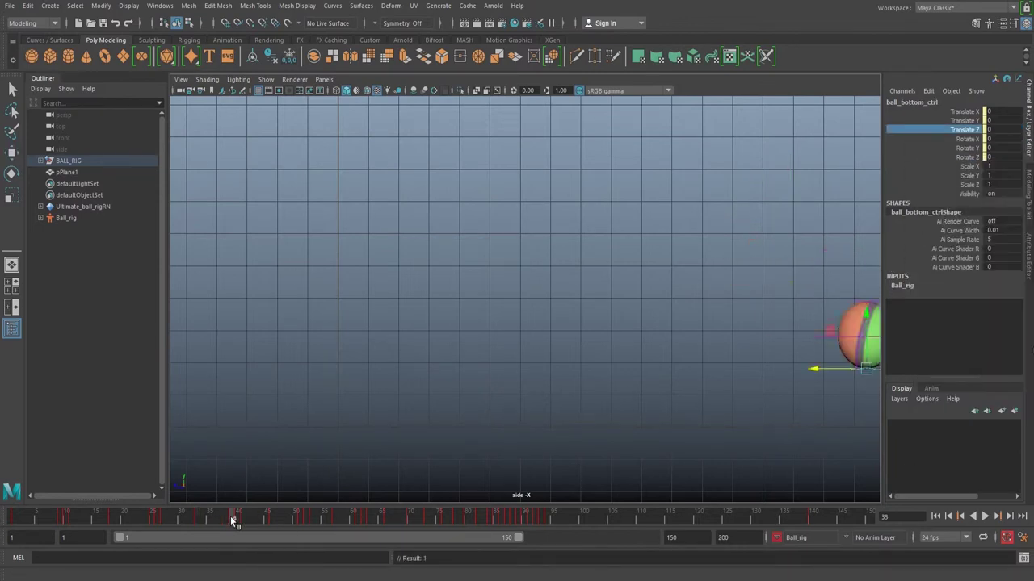
{"action": "middle_click_drag", "start_coordinate": [605, 348], "coordinate": [491, 317], "text": "alt"}
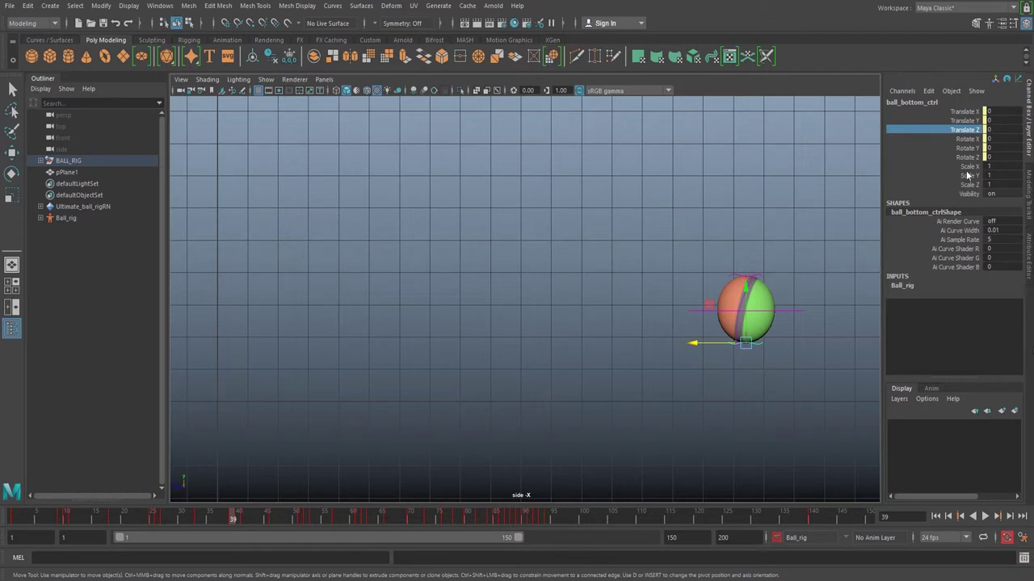
{"action": "double_click", "coordinate": [989, 130]}
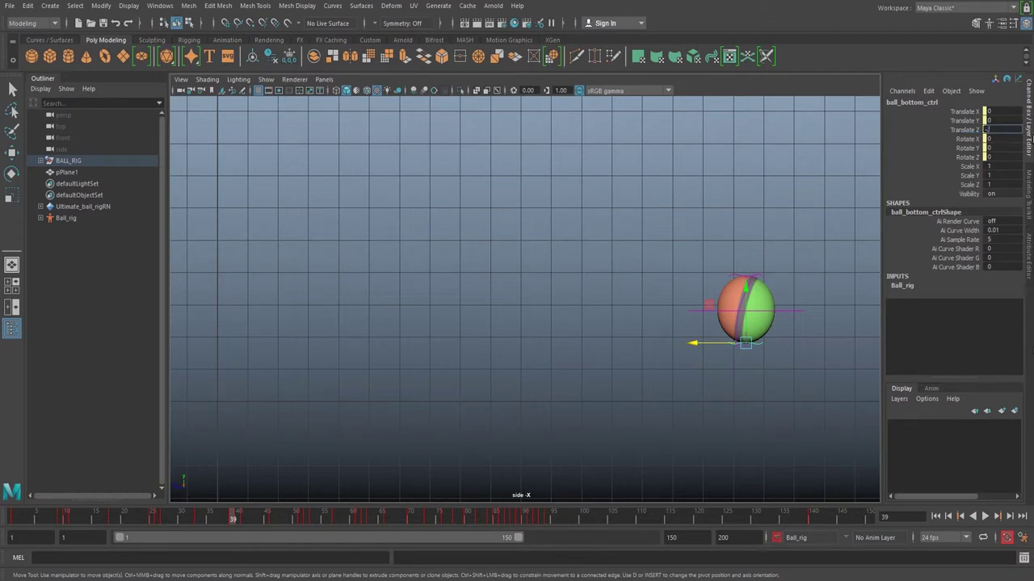
{"action": "type", "text": "-.05"}
{"action": "key", "text": "Return"}
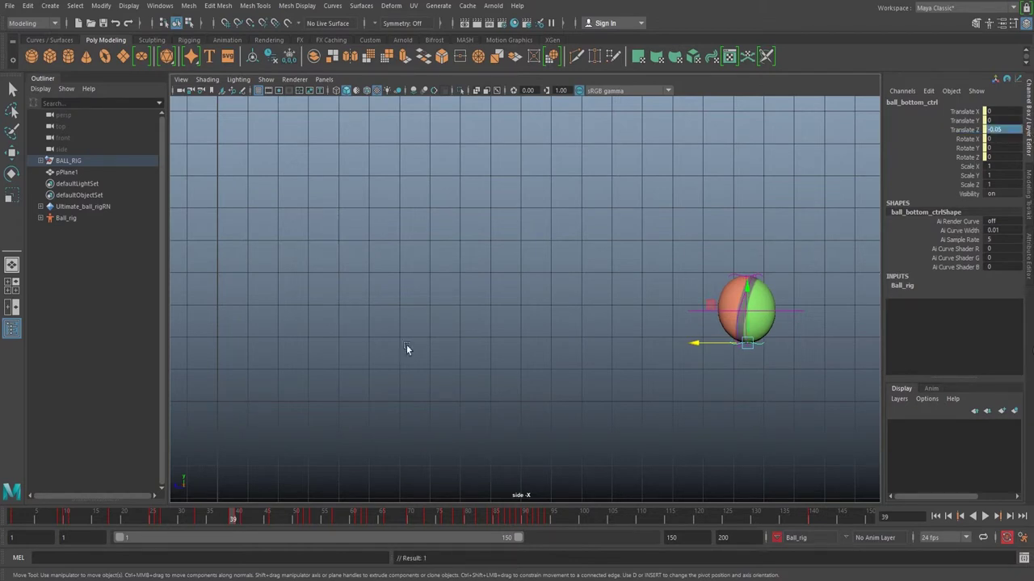
- Check the bottom control at frame 33, and set its Translate Z to 0 at frame 40
{"action": "left_click", "coordinate": [196, 518]}
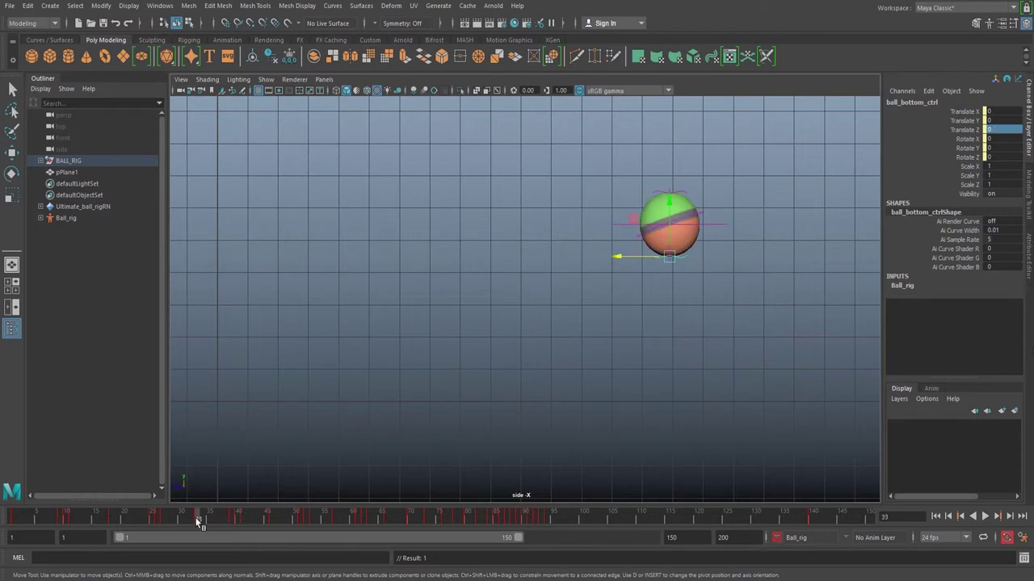
{"action": "left_click", "coordinate": [238, 518]}
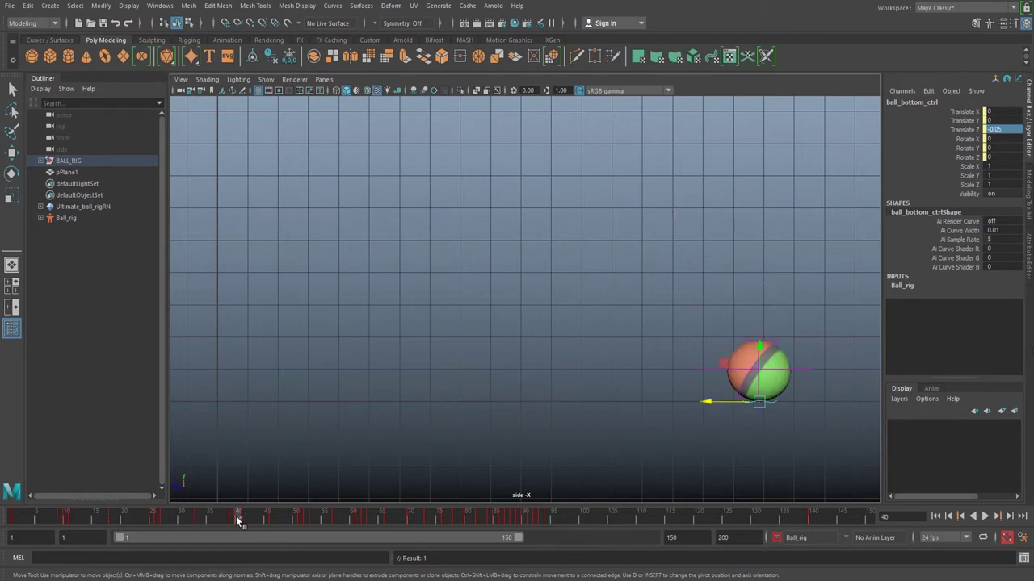
{"action": "left_click", "coordinate": [1006, 129]}
{"action": "type", "text": "0"}
{"action": "key", "text": "Return"}
- Key the top control's Translate Z channel at frame 40, on the third ground contact
{"action": "middle_click_drag", "start_coordinate": [589, 286], "coordinate": [417, 309], "text": "alt"}
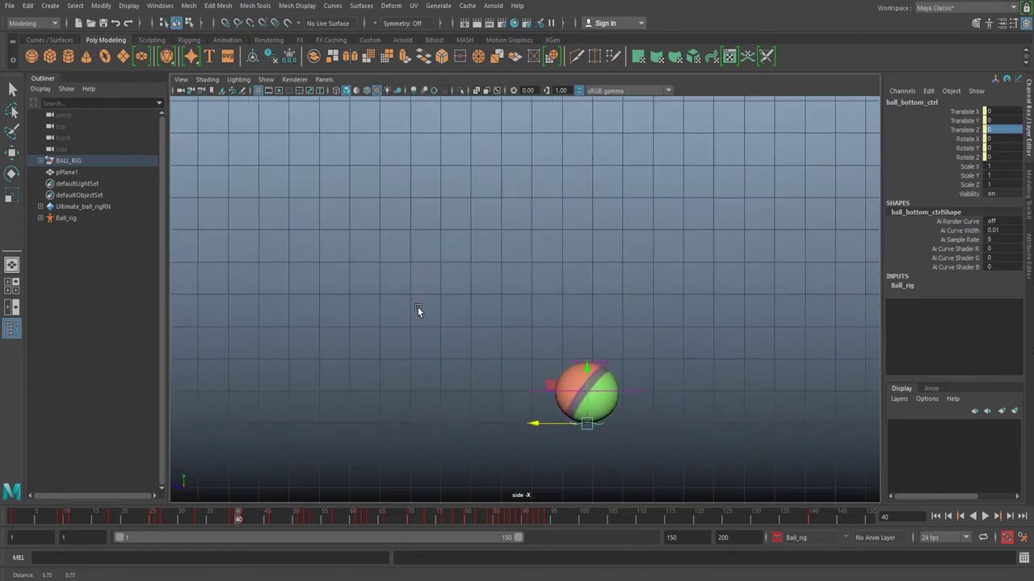
{"action": "left_click", "coordinate": [570, 365]}
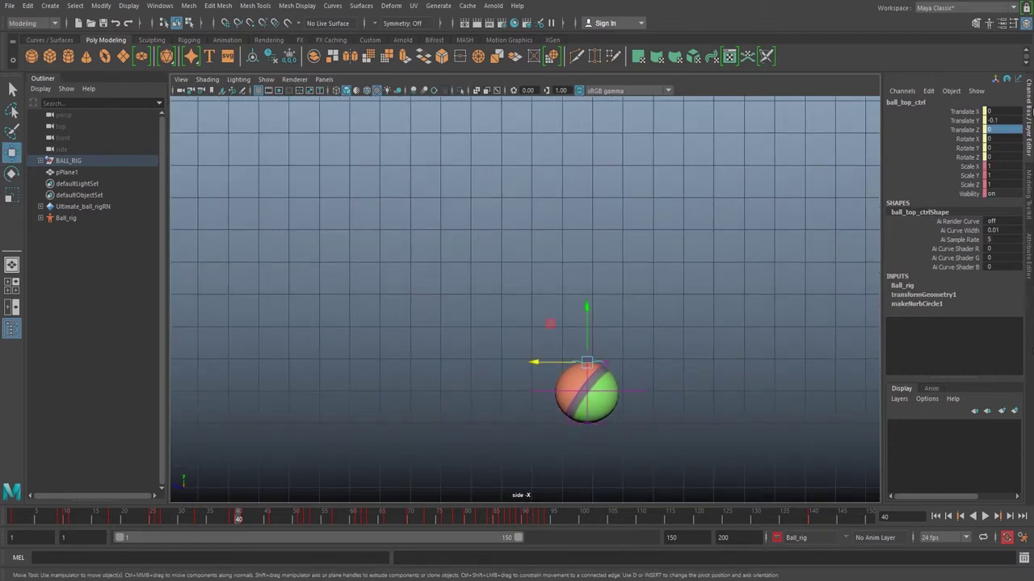
{"action": "left_click", "coordinate": [1001, 129]}
{"action": "right_click", "coordinate": [974, 138]}
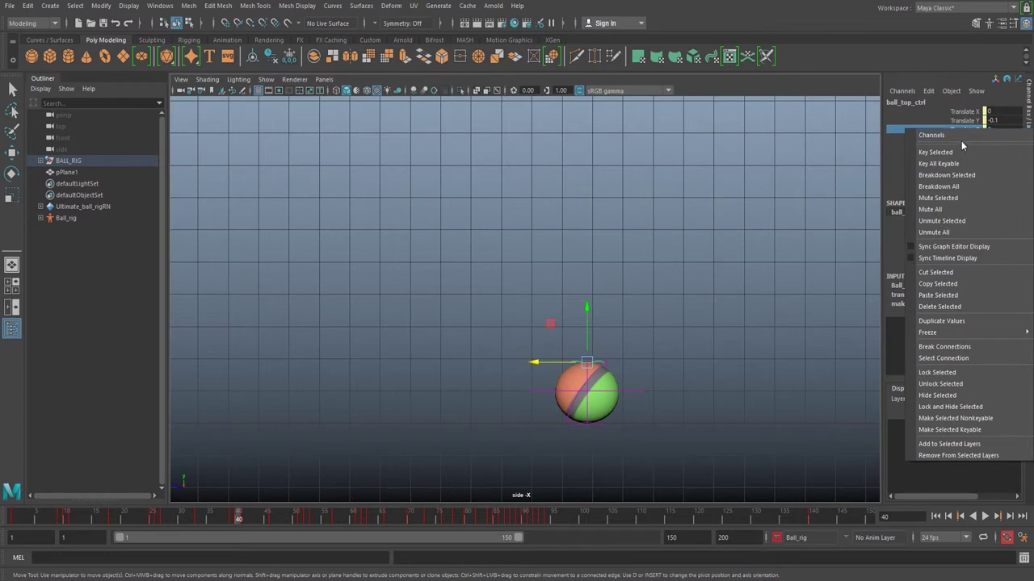
{"action": "left_click", "coordinate": [961, 151]}
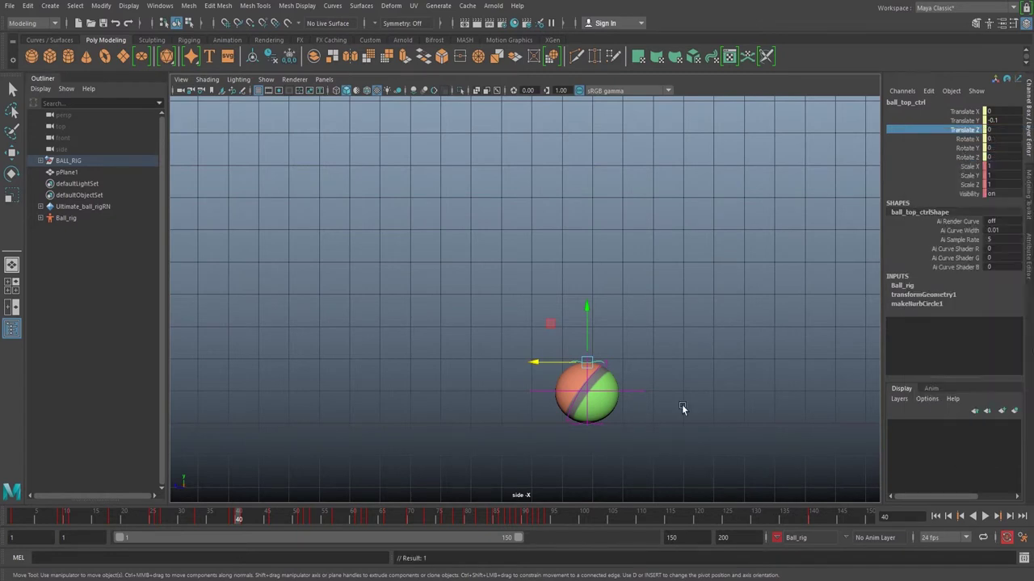
- Set the top control's Translate Z to -0.05 at frame 41, just after the third ground contact
{"action": "left_click", "coordinate": [242, 517]}
{"action": "left_click", "coordinate": [995, 130]}
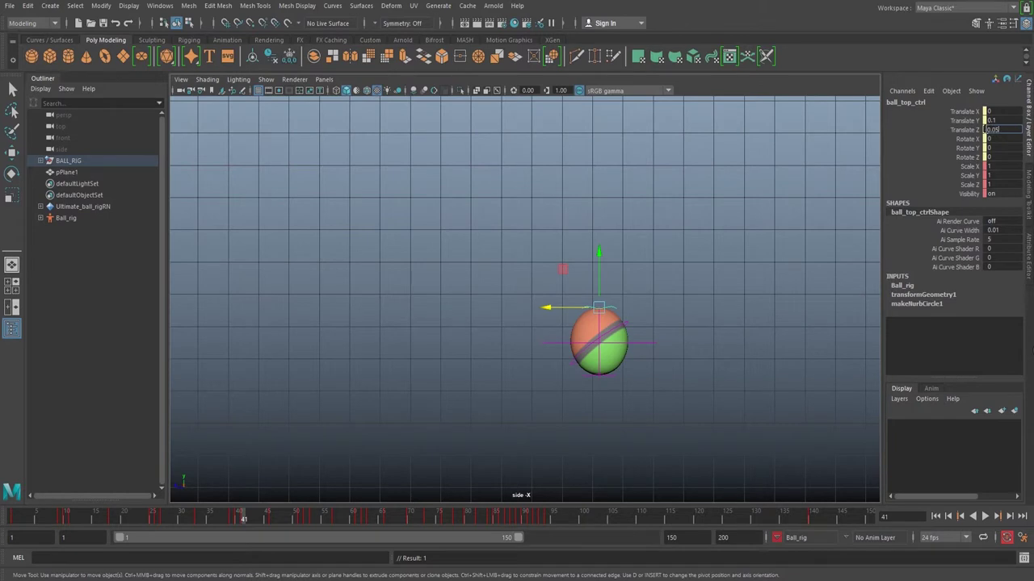
{"action": "key", "text": "Return"}
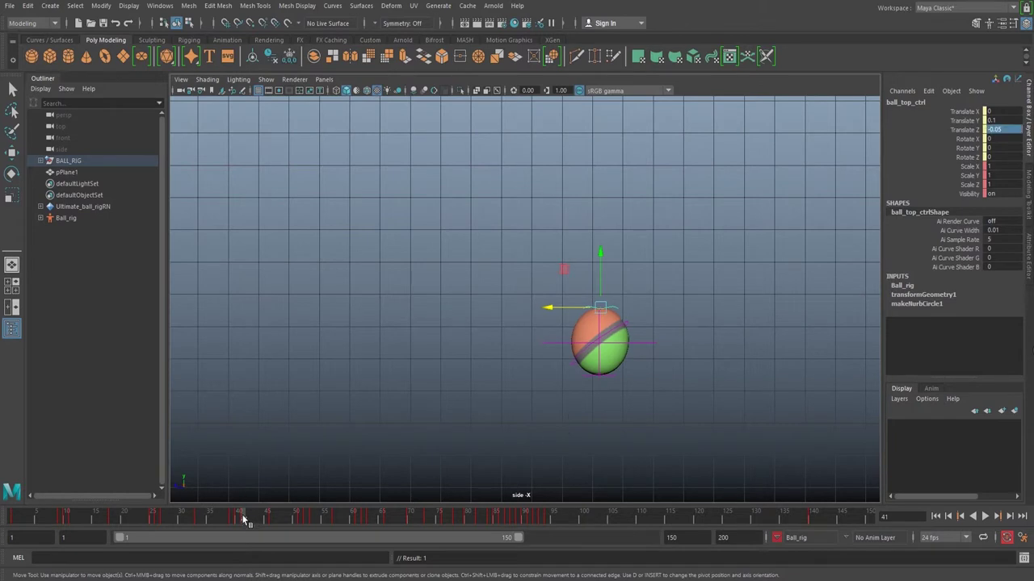
- Set the top control's Translate Z to 0 at frame 46
{"action": "left_click_drag", "start_coordinate": [242, 517], "coordinate": [273, 518]}
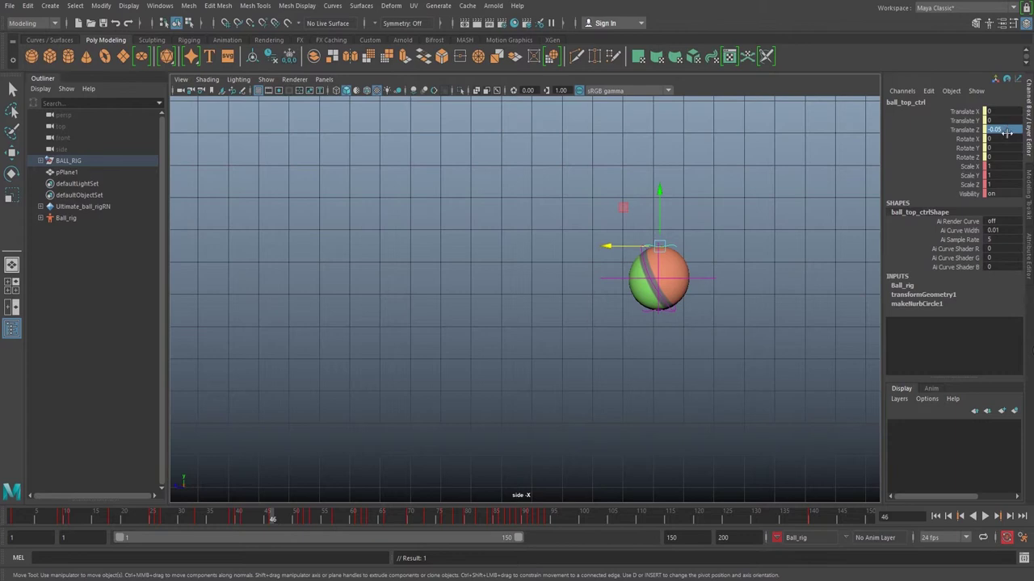
{"action": "double_click", "coordinate": [1007, 133]}
{"action": "type", "text": "0"}
{"action": "key", "text": "Return"}
- Set the bottom control's Translate Z to -0.03 at frame 51, just before the fourth ground contact
{"action": "left_click", "coordinate": [645, 315]}
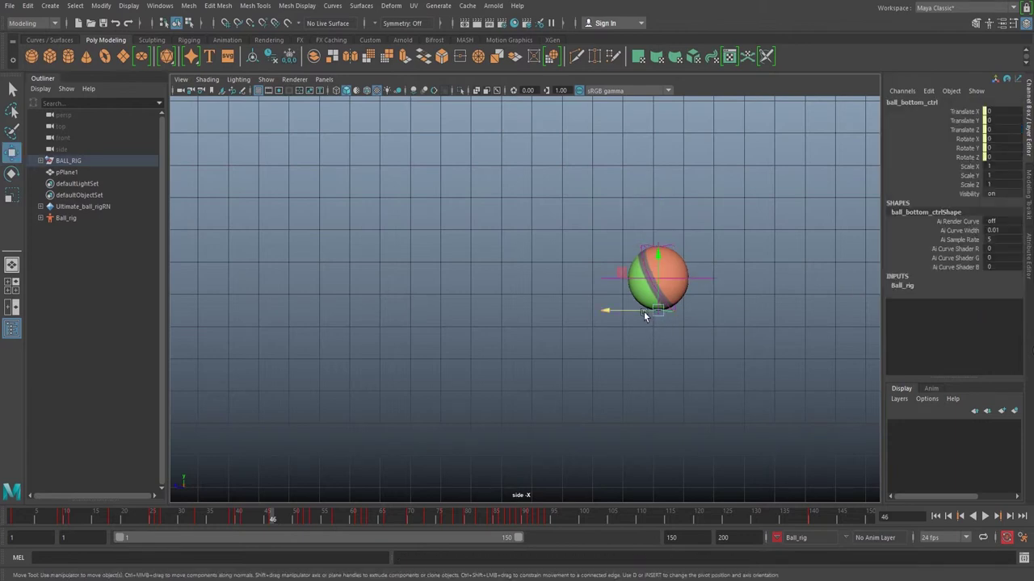
{"action": "left_click", "coordinate": [295, 519]}
{"action": "key", "text": "alt+v"}
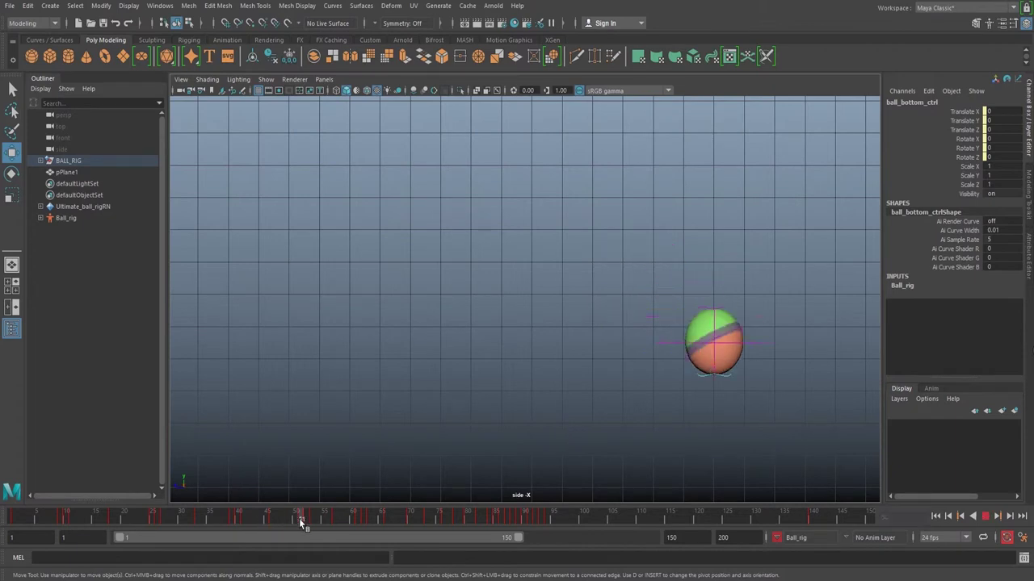
{"action": "left_click", "coordinate": [301, 521]}
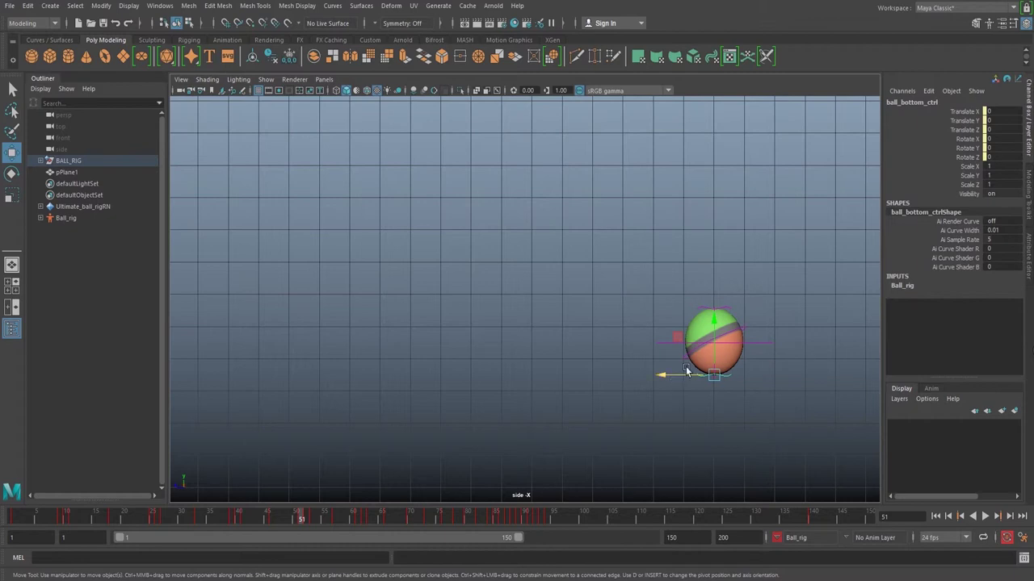
{"action": "middle_click_drag", "start_coordinate": [991, 132], "coordinate": [1008, 129]}
{"action": "double_click", "coordinate": [1005, 128]}
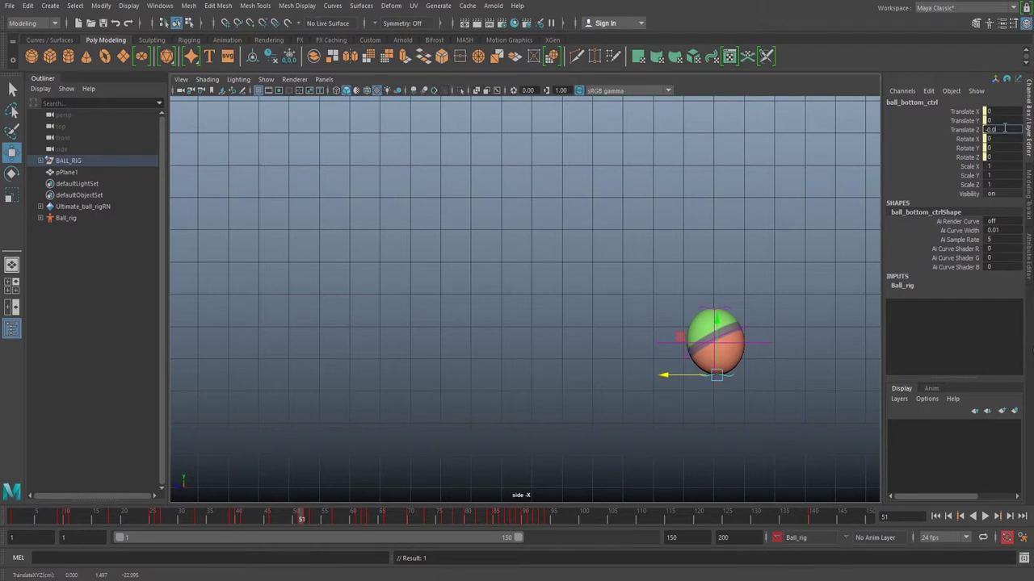
{"action": "type", "text": "-0.03"}
{"action": "key", "text": "Return"}
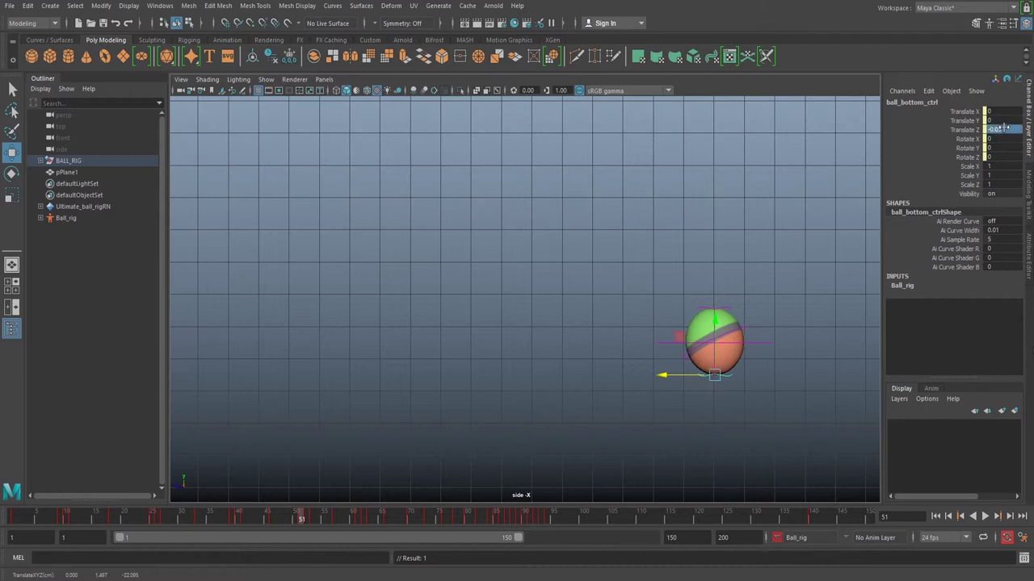
- Set the bottom control's Translate Z to 0 at frame 46
{"action": "left_click_drag", "start_coordinate": [307, 519], "coordinate": [272, 517]}
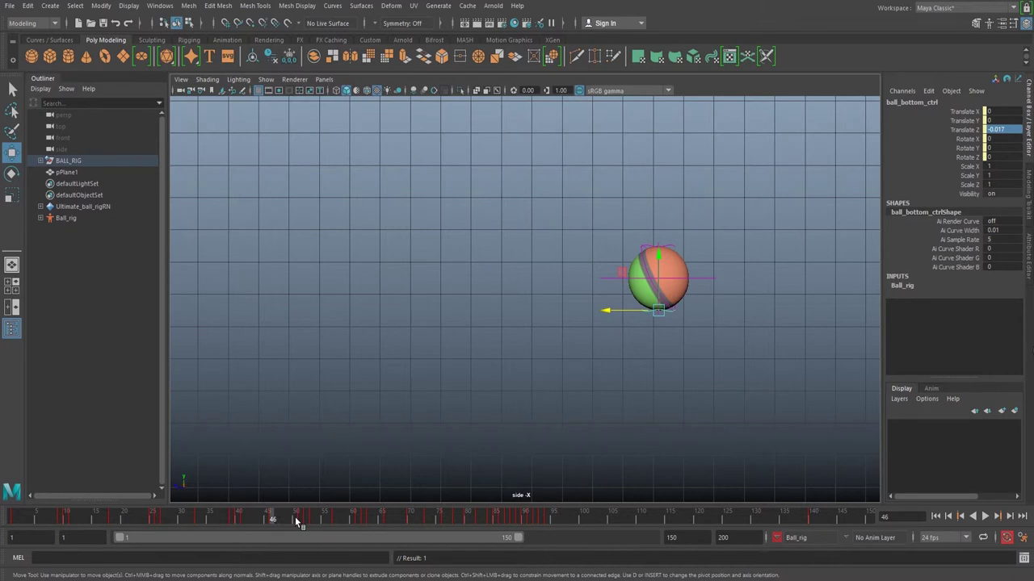
{"action": "double_click", "coordinate": [1001, 130]}
{"action": "type", "text": "0"}
{"action": "key", "text": "Return"}
- Set the bottom control's Translate Z to 0 at frame 52, on the fourth ground contact
{"action": "left_click_drag", "start_coordinate": [300, 519], "coordinate": [306, 518]}
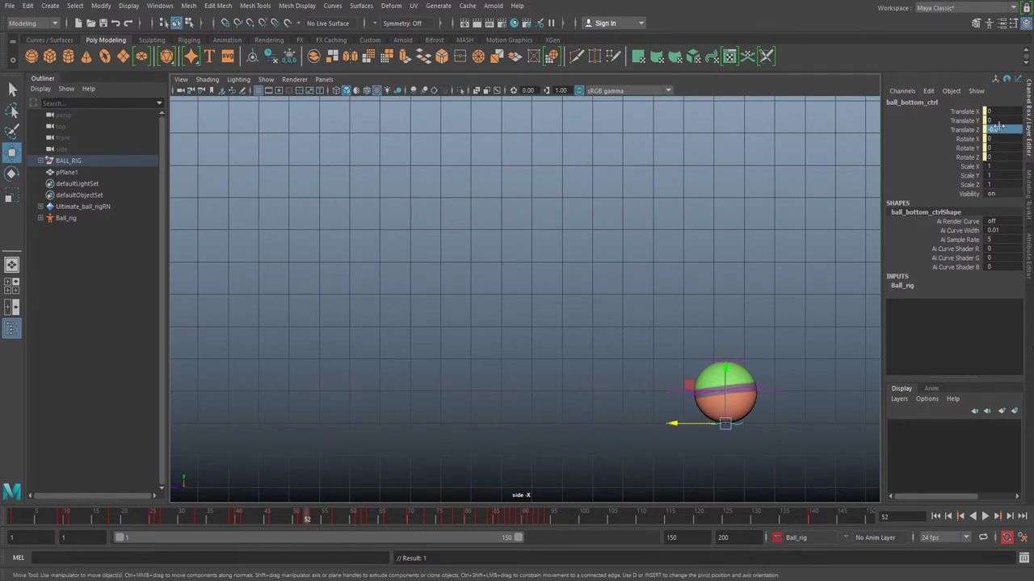
{"action": "double_click", "coordinate": [1001, 130]}
{"action": "type", "text": "0"}
{"action": "key", "text": "Return"}
- Key the top control's Translate Z channel at frame 52
{"action": "left_click", "coordinate": [719, 365]}
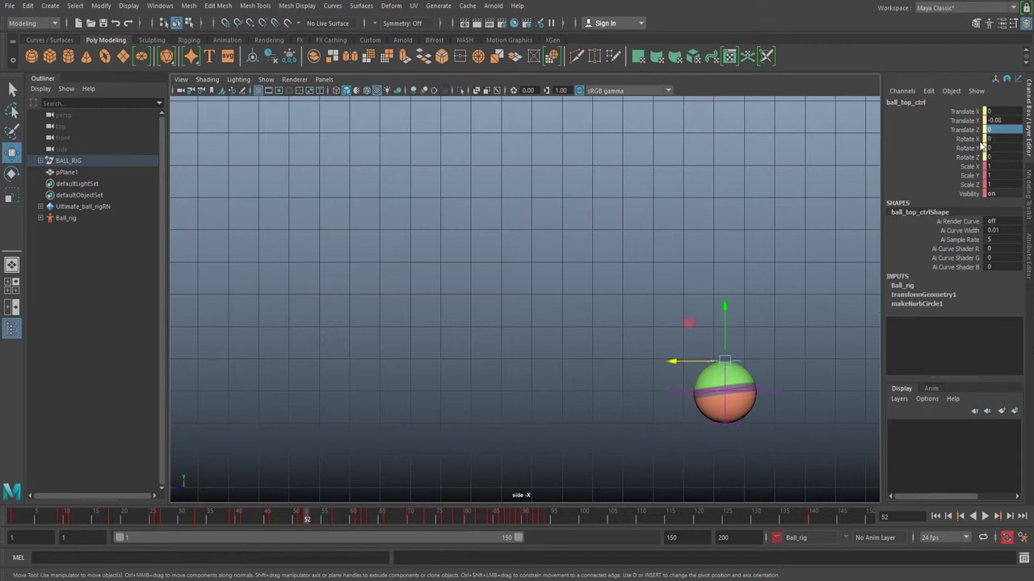
{"action": "right_click", "coordinate": [957, 126]}
{"action": "left_click", "coordinate": [940, 119]}
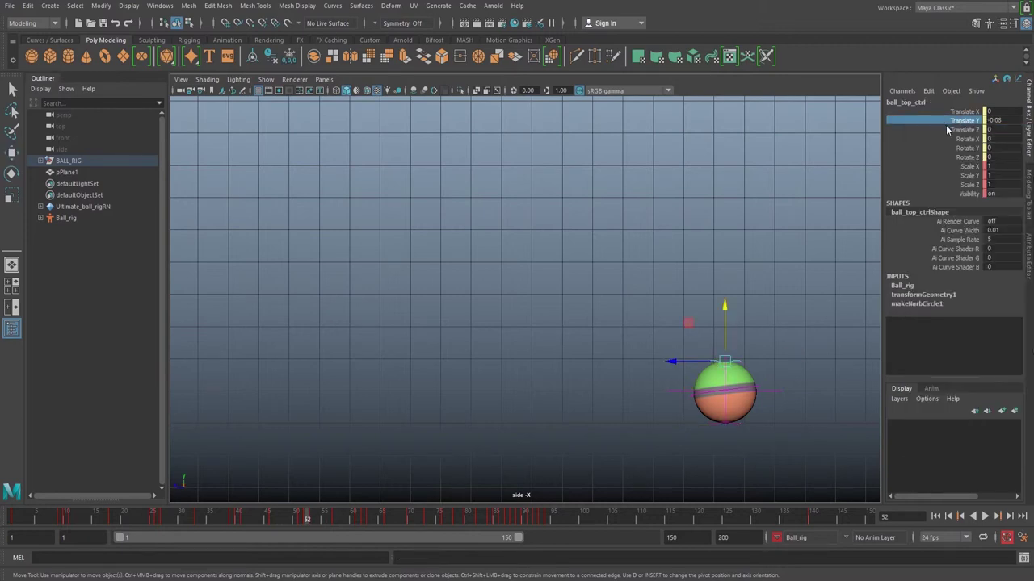
{"action": "right_click", "coordinate": [946, 128]}
{"action": "left_click", "coordinate": [933, 159]}
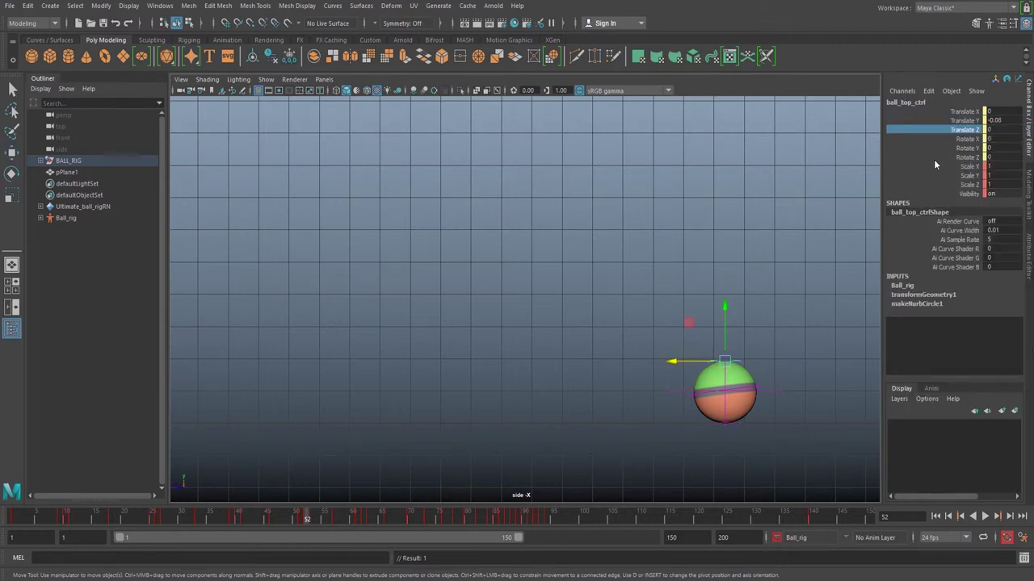
- Set the top control's Translate Z to -0.04 at frame 53, just after the fourth ground contact
{"action": "left_click", "coordinate": [314, 520]}
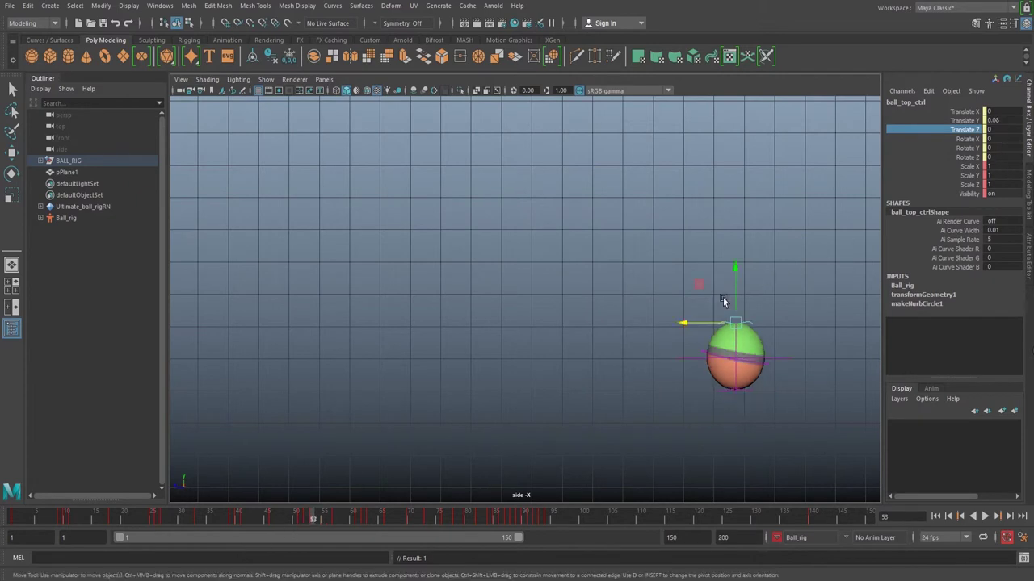
{"action": "left_click", "coordinate": [999, 129]}
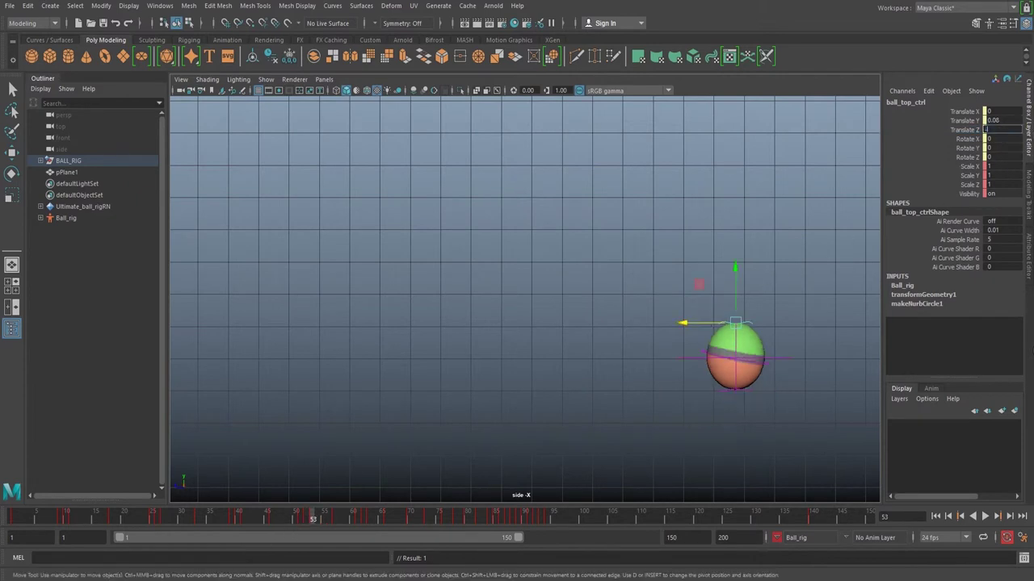
{"action": "type", "text": "-.4"}
{"action": "key", "text": "Return"}
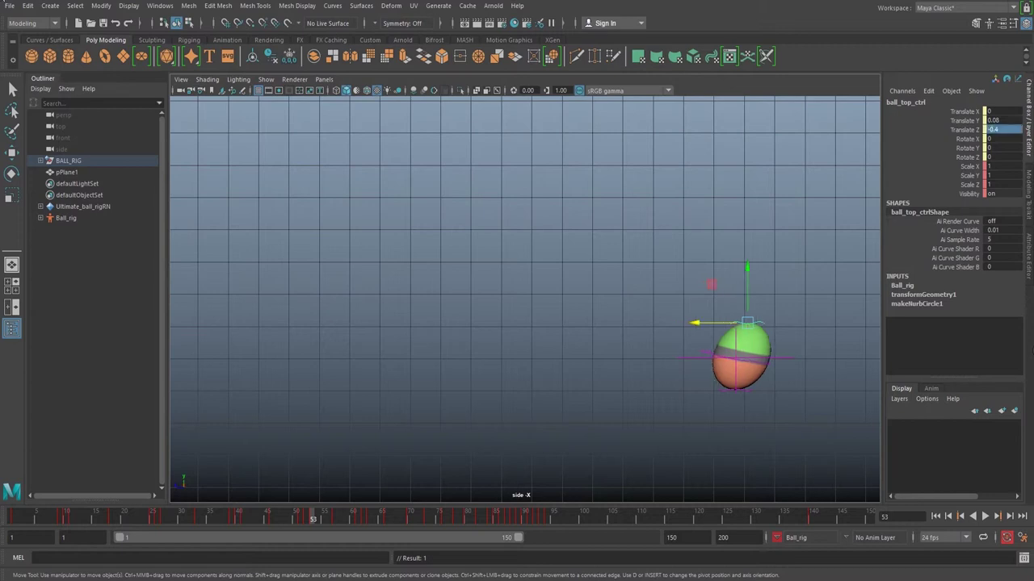
{"action": "left_click", "coordinate": [999, 128]}
{"action": "left_click", "coordinate": [994, 131]}
{"action": "key", "text": "Return"}
- Set the top control's Translate Z to 0 at frame 57
{"action": "left_click", "coordinate": [336, 517]}
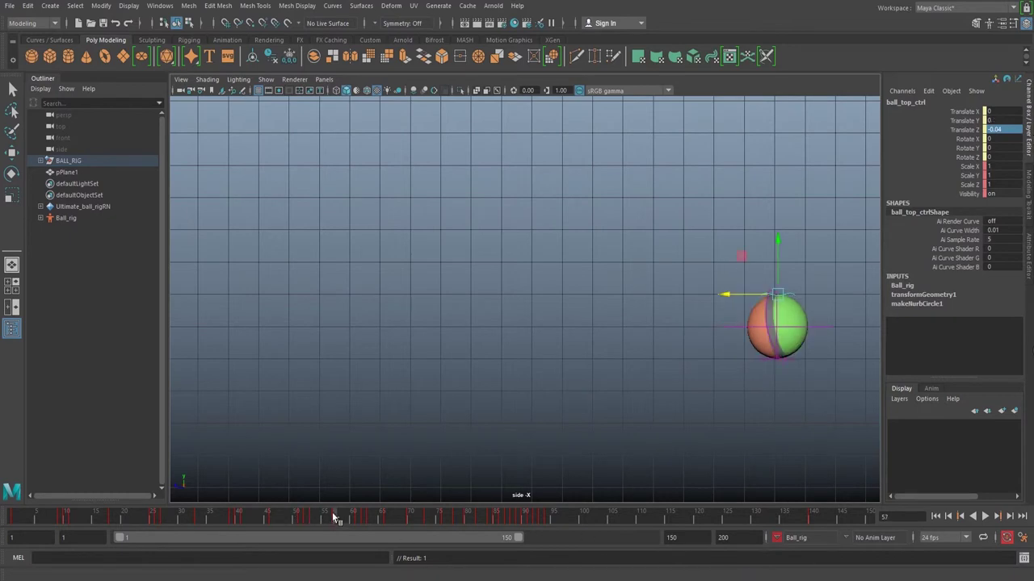
{"action": "left_click", "coordinate": [1007, 127]}
{"action": "type", "text": "0"}
{"action": "key", "text": "Return"}
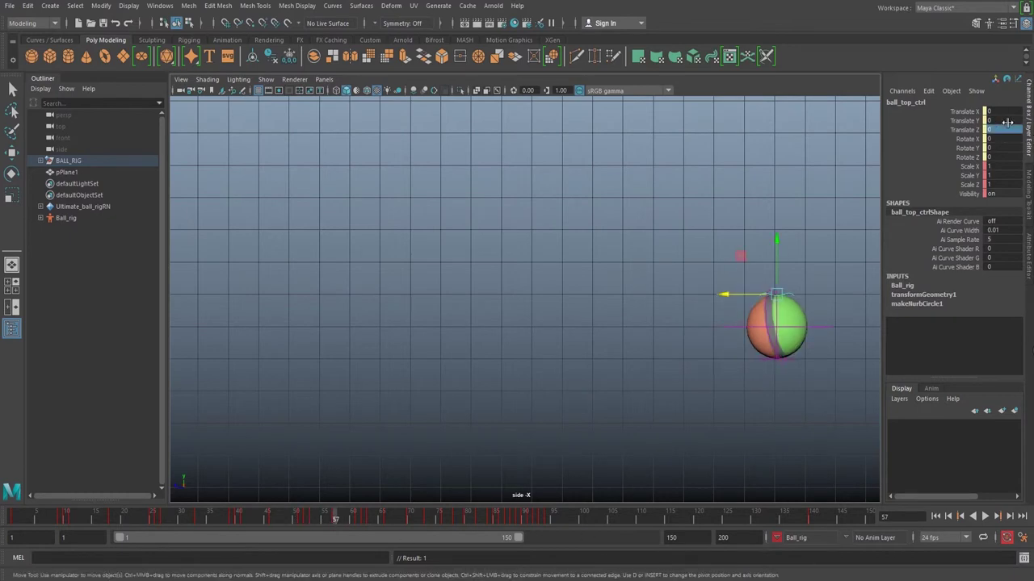
- Set the bottom control's Translate Z to -0.01 at frame 61, just before the fifth ground contact
{"action": "left_click", "coordinate": [360, 518]}
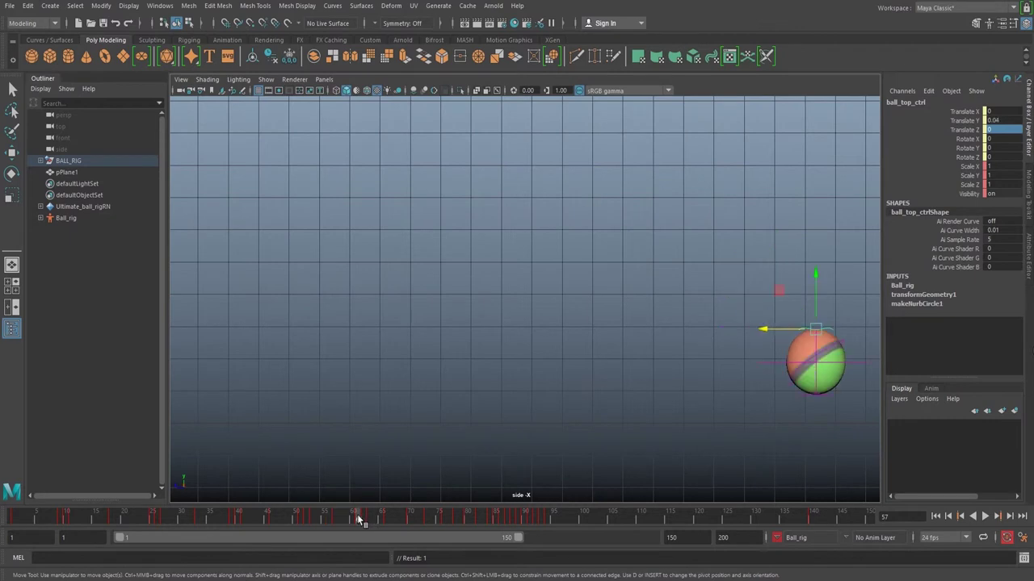
{"action": "middle_click_drag", "start_coordinate": [715, 324], "coordinate": [599, 318], "text": "alt"}
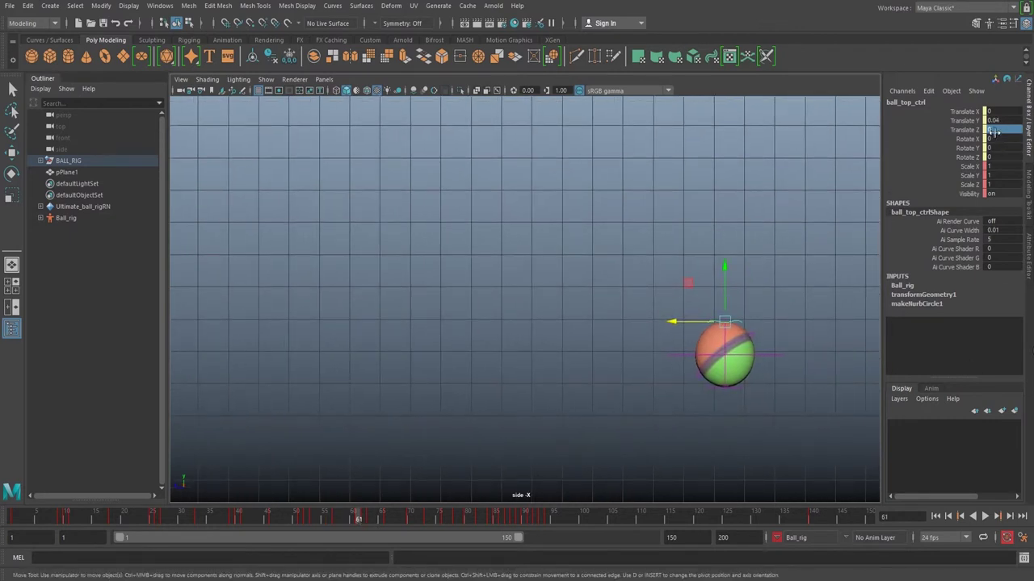
{"action": "left_click", "coordinate": [739, 393]}
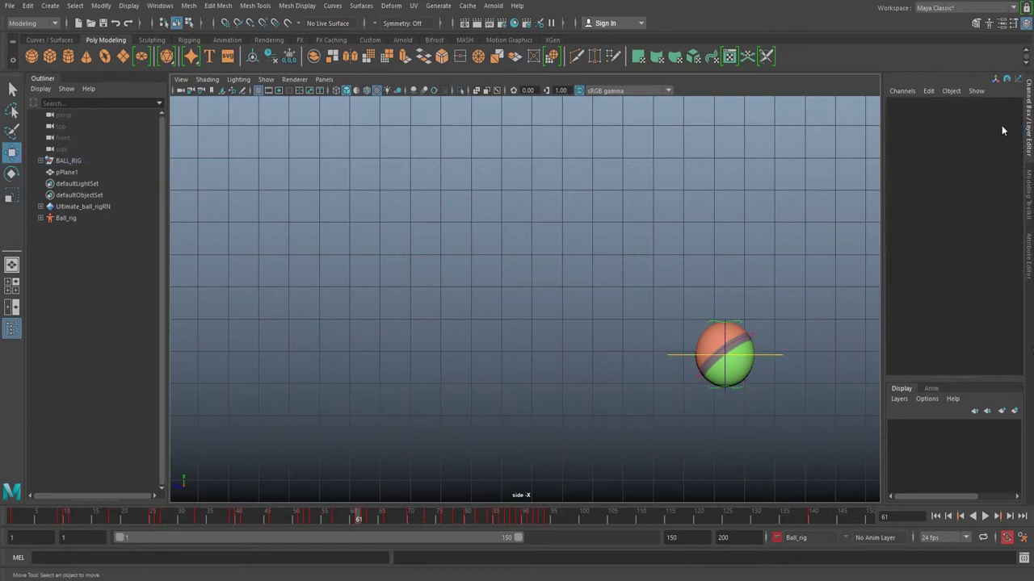
{"action": "left_click", "coordinate": [742, 394]}
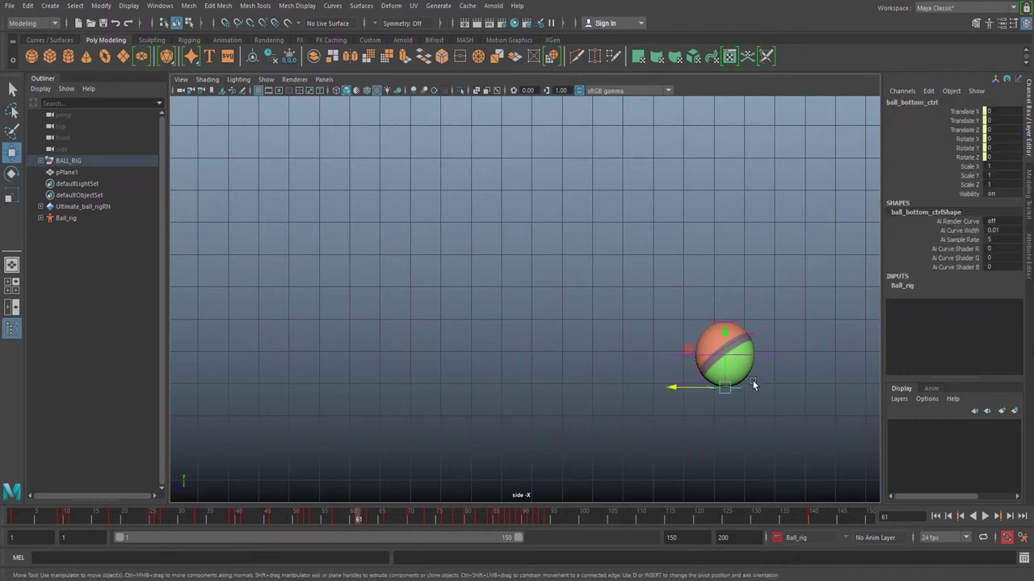
{"action": "double_click", "coordinate": [995, 130]}
{"action": "key", "text": "Return"}
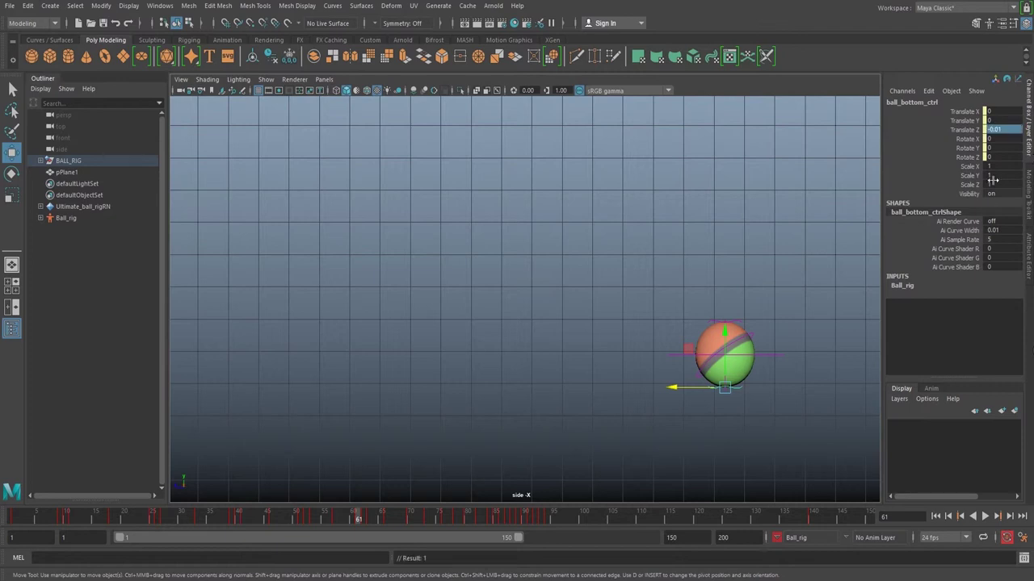
- Set the bottom control's Translate Z to 0 at frame 62 and at frame 57
{"action": "left_click", "coordinate": [365, 521]}
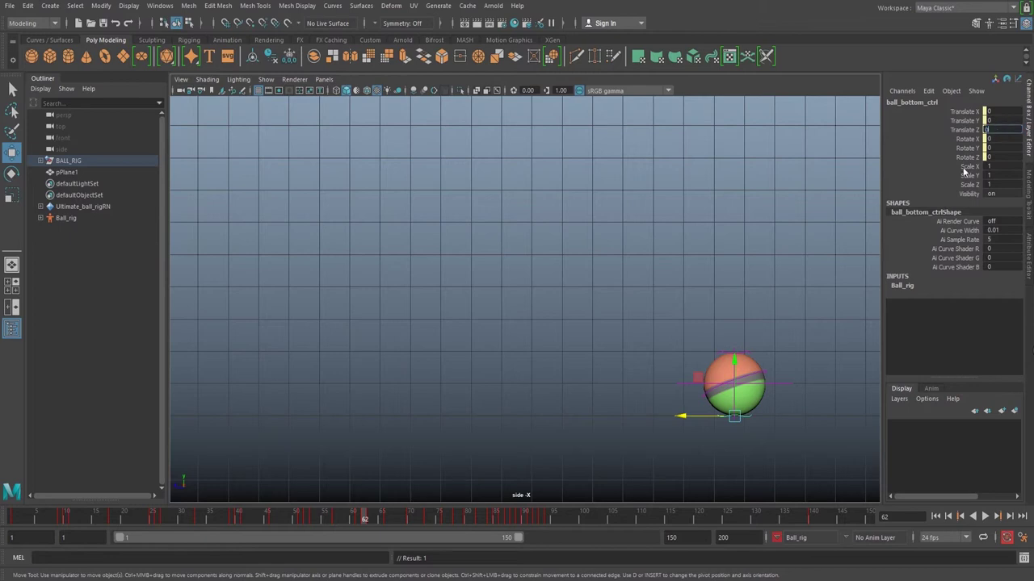
{"action": "left_click", "coordinate": [333, 518]}
{"action": "left_click", "coordinate": [336, 518]}
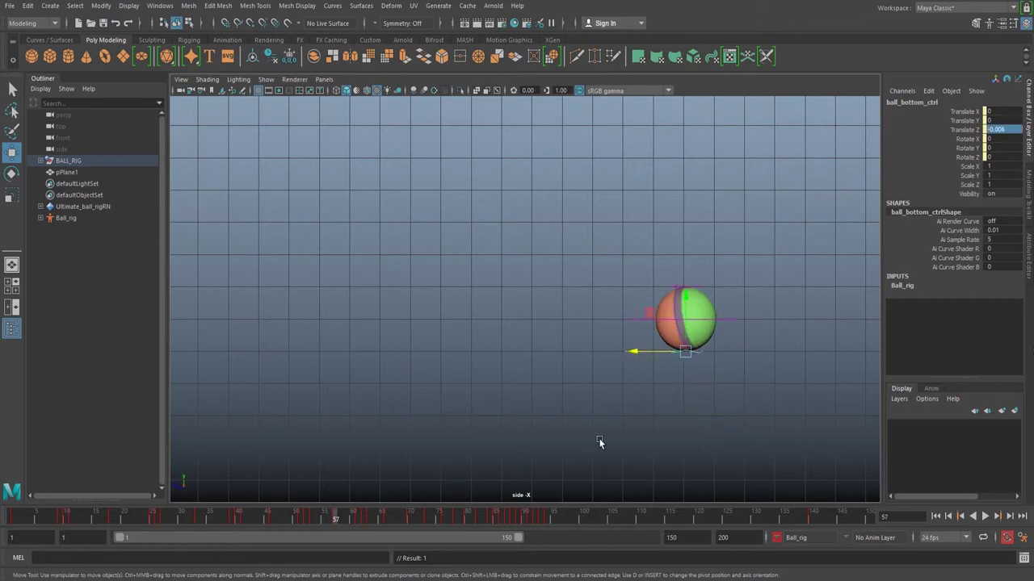
{"action": "left_click", "coordinate": [1010, 130]}
{"action": "type", "text": "0"}
{"action": "key", "text": "Return"}
- Set the top control's Translate Z to -0.1 at frame 62, on the fifth ground contact
{"action": "left_click_drag", "start_coordinate": [351, 521], "coordinate": [363, 519]}
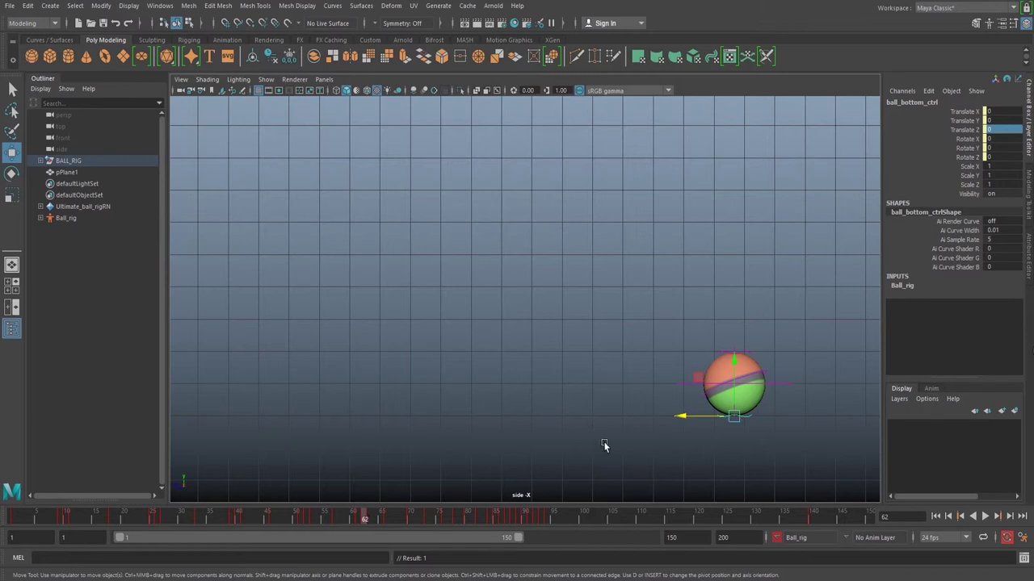
{"action": "left_click", "coordinate": [728, 356]}
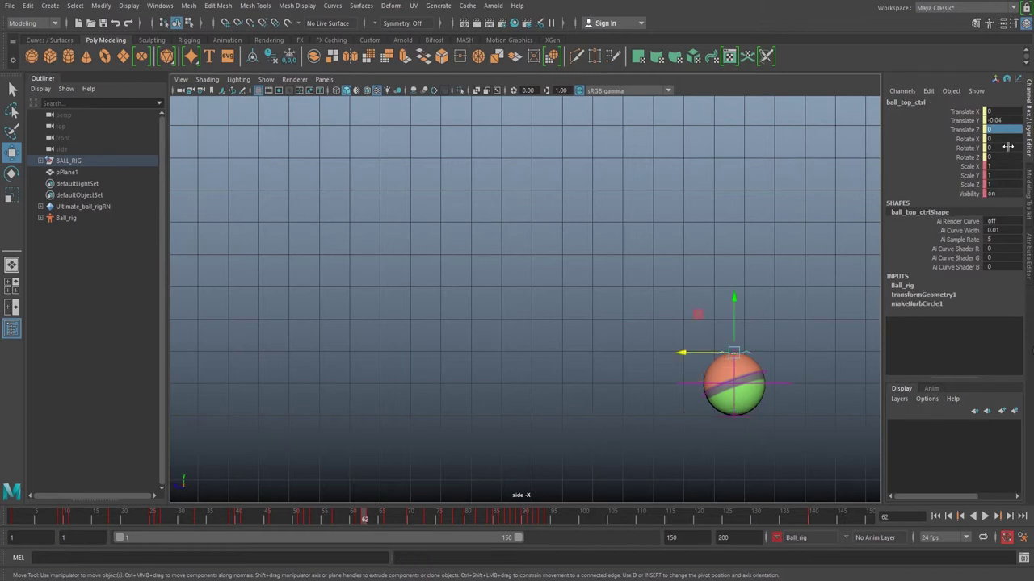
{"action": "left_click", "coordinate": [1001, 130]}
{"action": "type", "text": "-.1"}
{"action": "key", "text": "Return"}
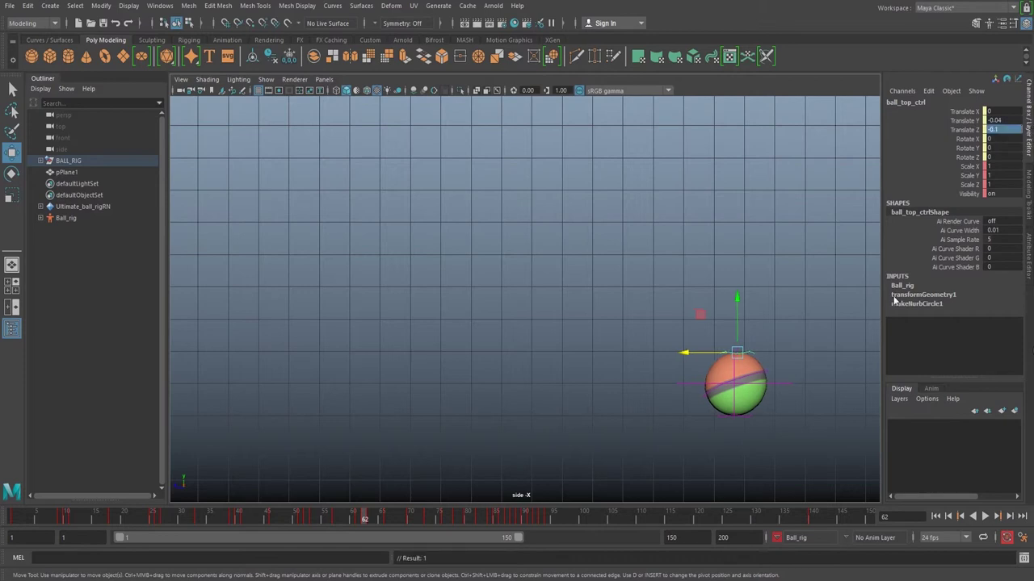
- Set the top control's Translate Z to -0.01 at frame 63, just after the fifth ground contact, and to 0 at frame 66
{"action": "left_click", "coordinate": [358, 519]}
{"action": "left_click", "coordinate": [736, 391]}
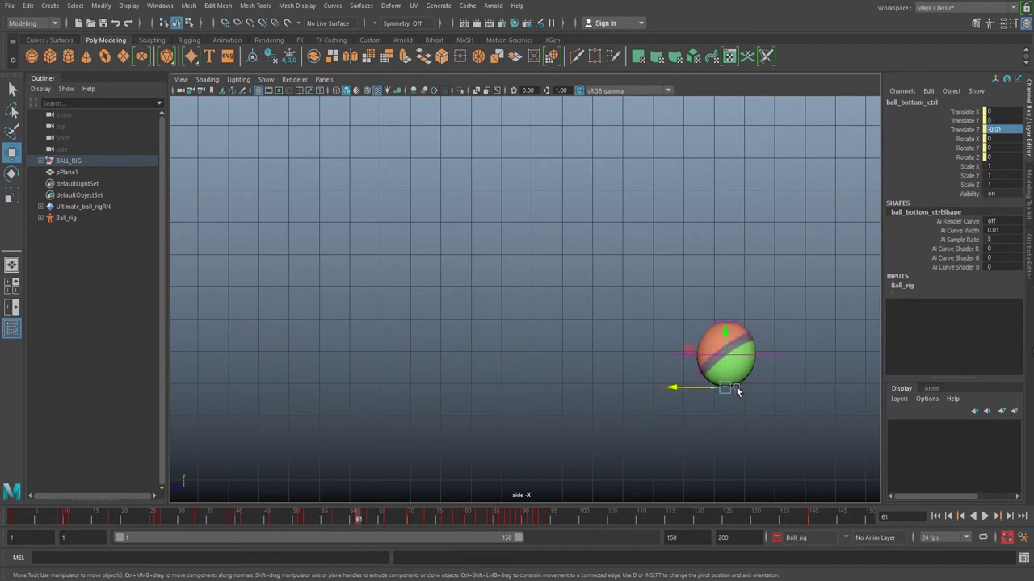
{"action": "left_click", "coordinate": [371, 517]}
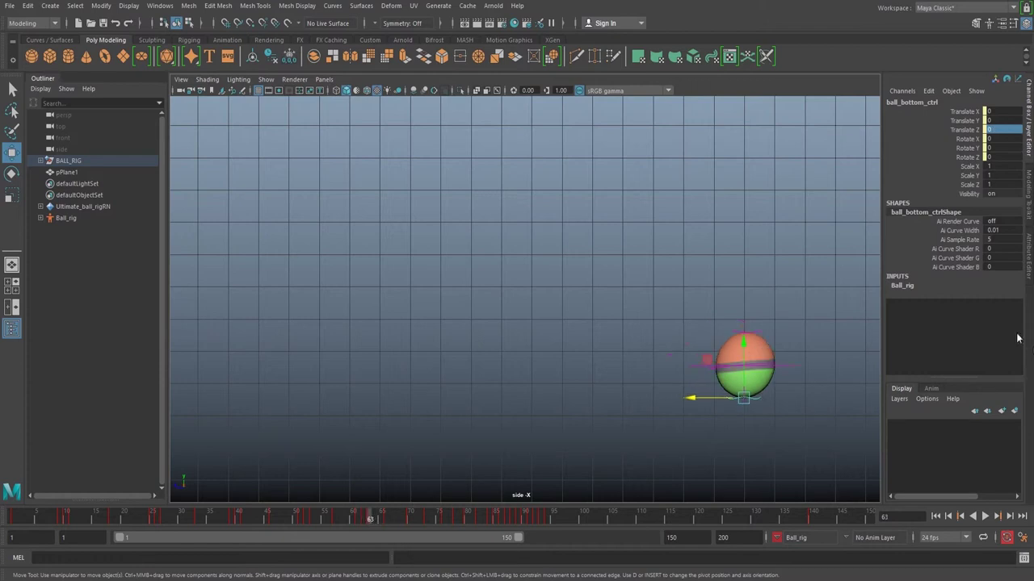
{"action": "left_click", "coordinate": [759, 332]}
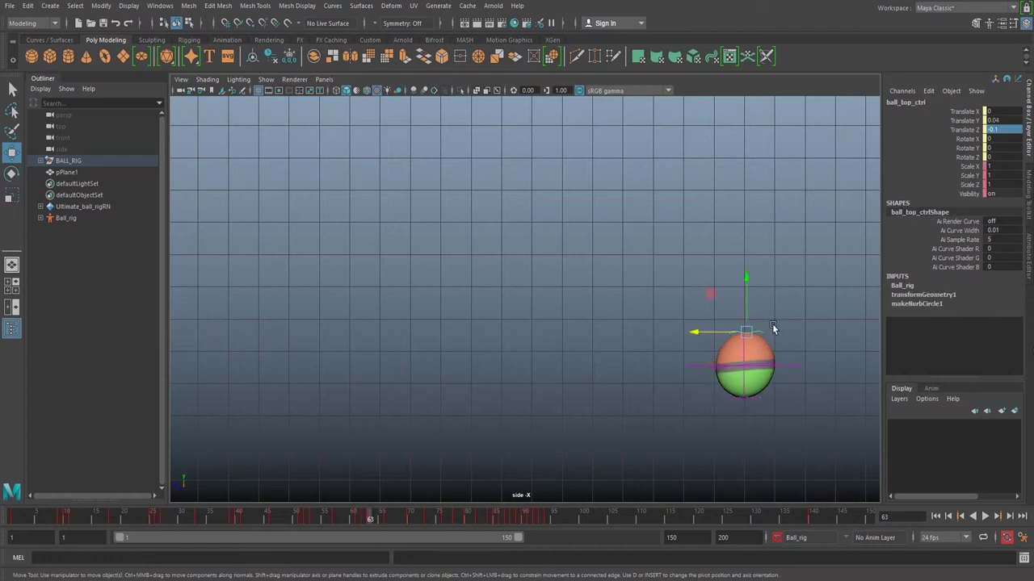
{"action": "type", "text": "-0.1"}
{"action": "key", "text": "Return"}
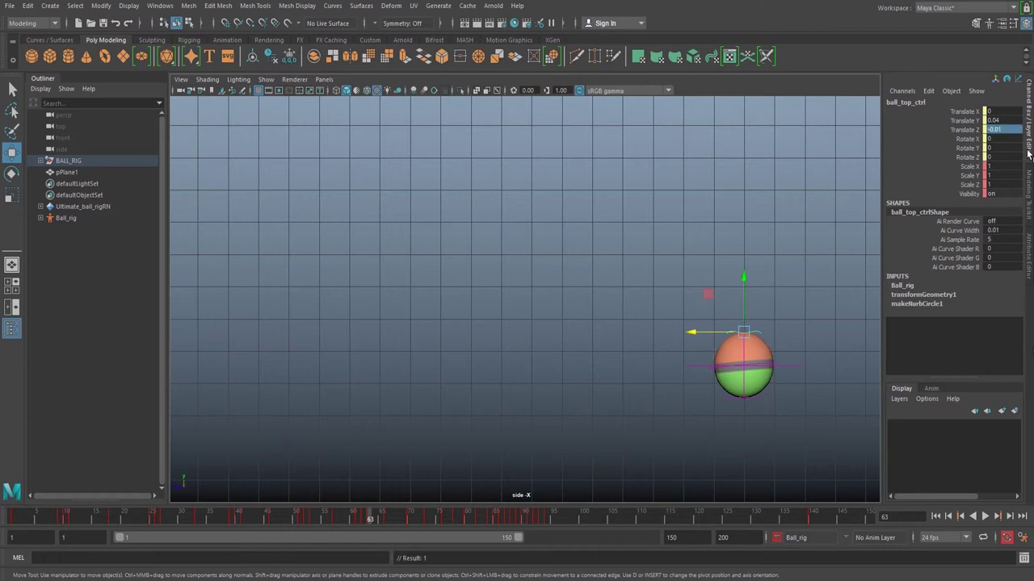
{"action": "left_click", "coordinate": [387, 518]}
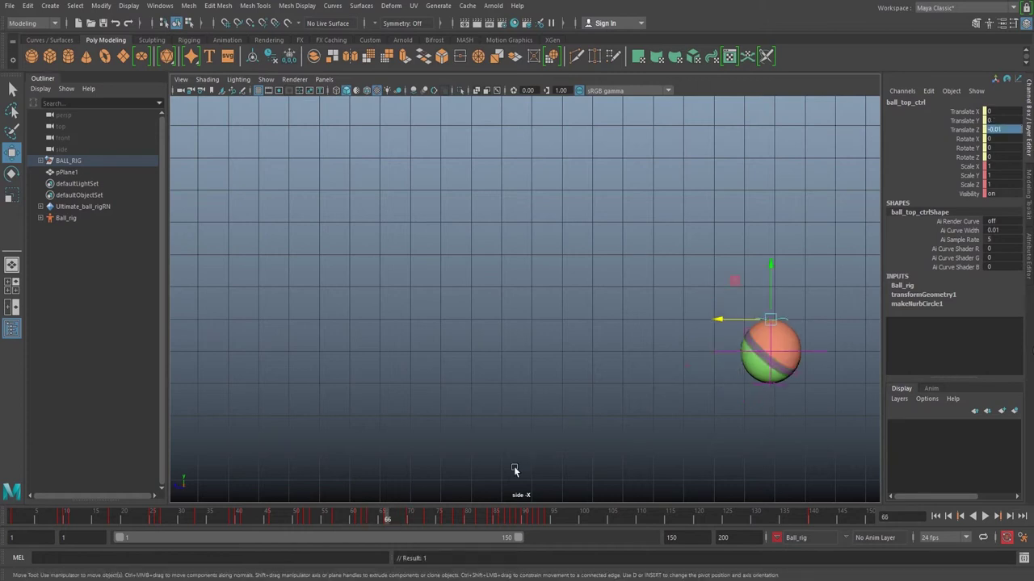
{"action": "double_click", "coordinate": [994, 129]}
- Play the whole bouncing-ball animation from frame 1 in the side view, checking the ball's motion, and return to frame 1
{"action": "left_click_drag", "start_coordinate": [385, 520], "coordinate": [13, 525]}
{"action": "scroll", "coordinate": [439, 358], "scroll_direction": "down", "scroll_amount": 3}
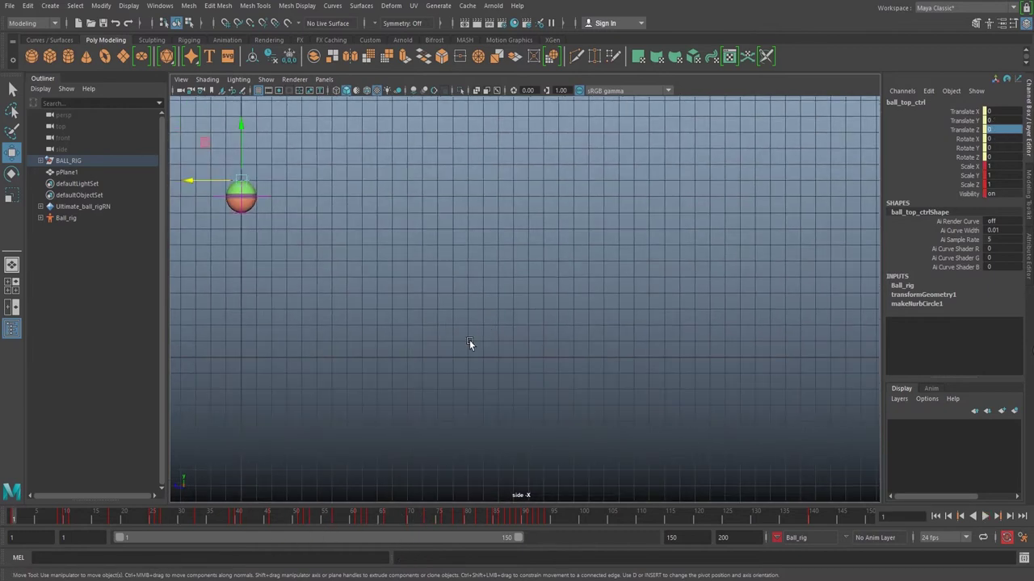
{"action": "middle_click_drag", "start_coordinate": [469, 345], "coordinate": [455, 364], "text": "alt"}
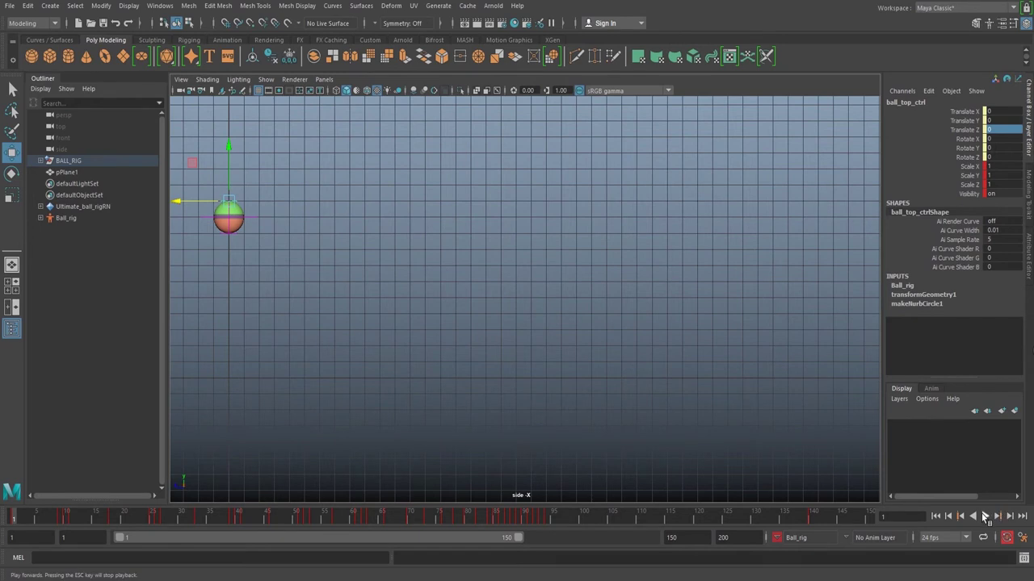
{"action": "left_click", "coordinate": [984, 517]}
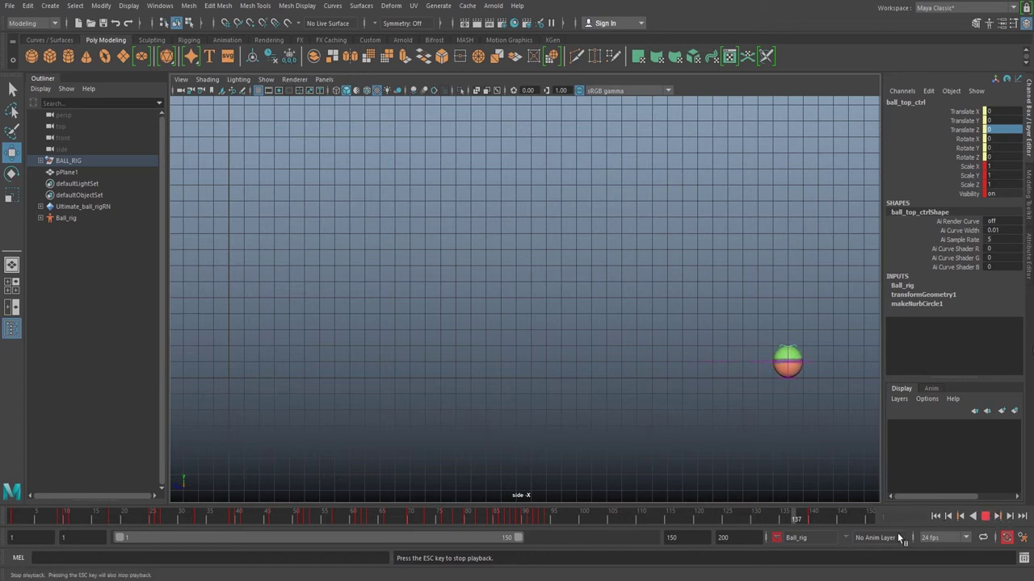
{"action": "key", "text": "Escape"}
{"action": "left_click_drag", "start_coordinate": [46, 525], "coordinate": [640, 556]}
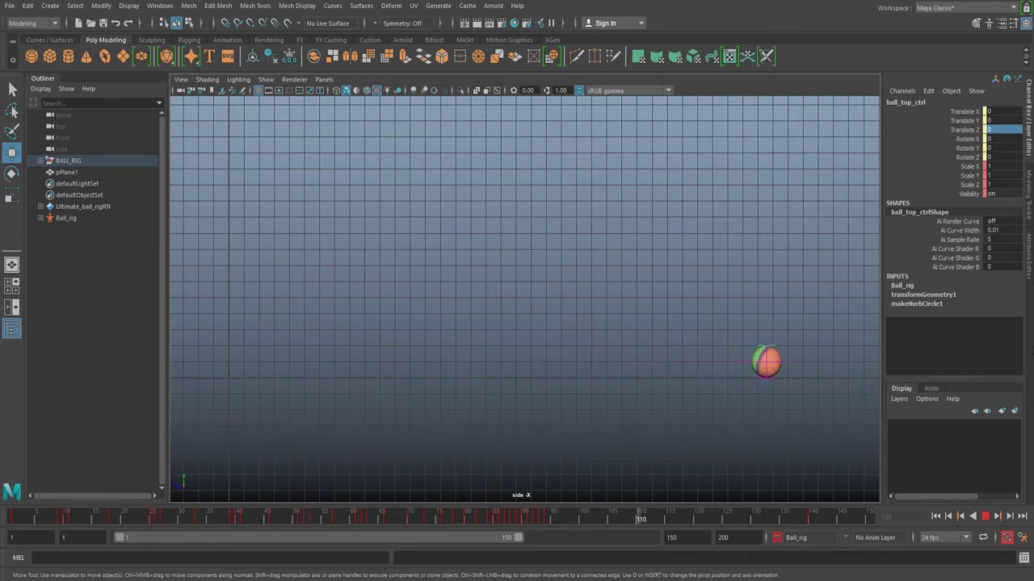
{"action": "left_click_drag", "start_coordinate": [640, 517], "coordinate": [13, 517]}
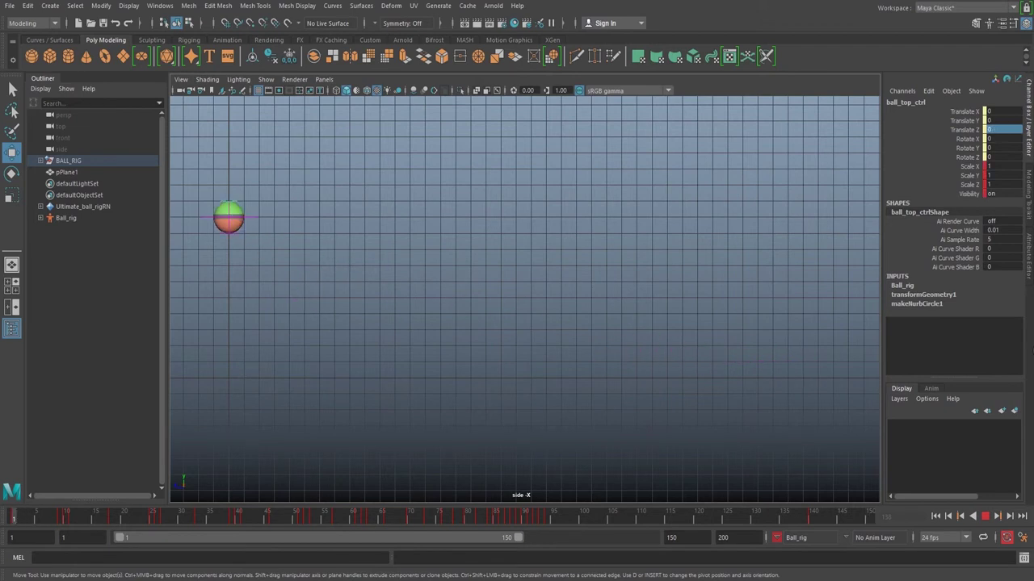
{"action": "key", "text": "Escape"}
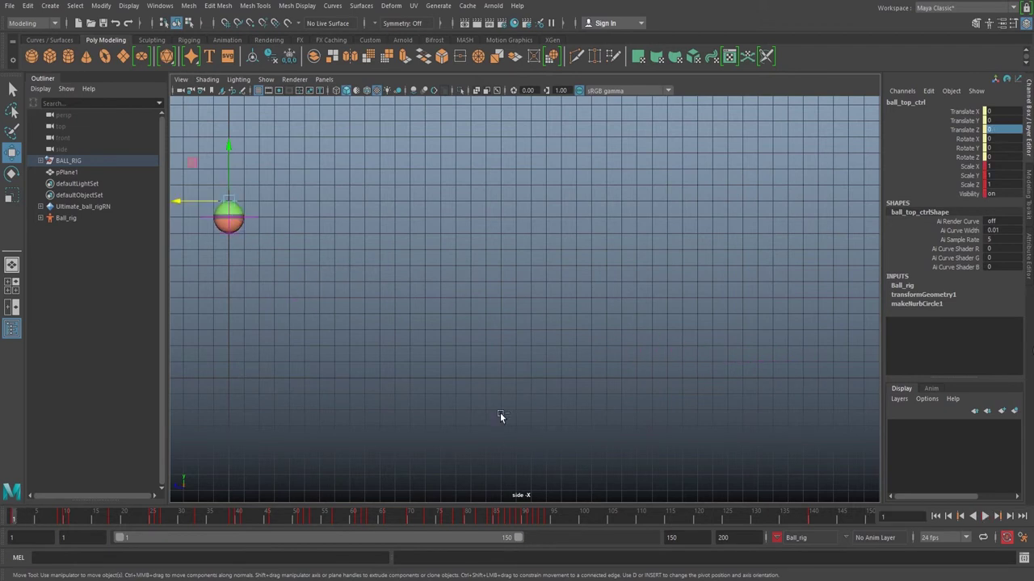
- Start saving the scene as a new file and go to the project's scenes folder
{"action": "left_click", "coordinate": [9, 6]}
{"action": "left_click", "coordinate": [38, 64]}
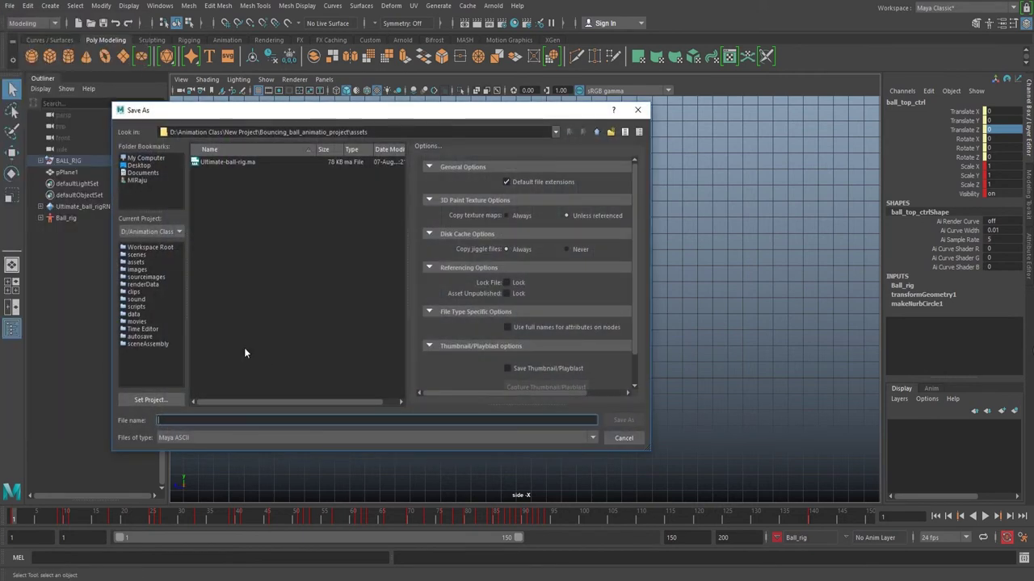
{"action": "left_click", "coordinate": [370, 133]}
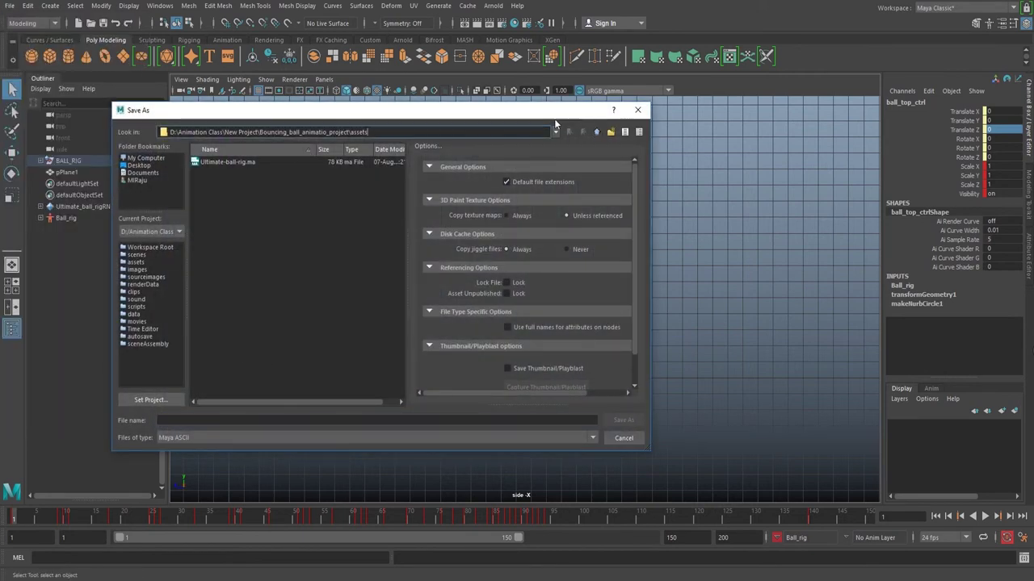
{"action": "key", "text": "shift+Left"}
{"action": "key", "text": "shift+Left"}
{"action": "key", "text": "shift+Left"}
{"action": "key", "text": "shift+Left"}
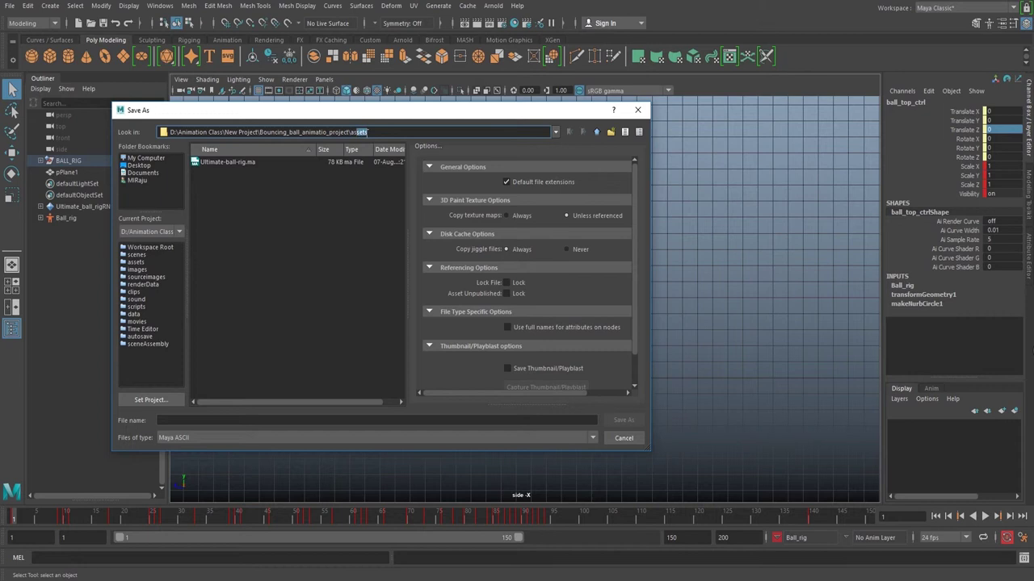
{"action": "left_click", "coordinate": [597, 133]}
{"action": "double_click", "coordinate": [212, 244]}
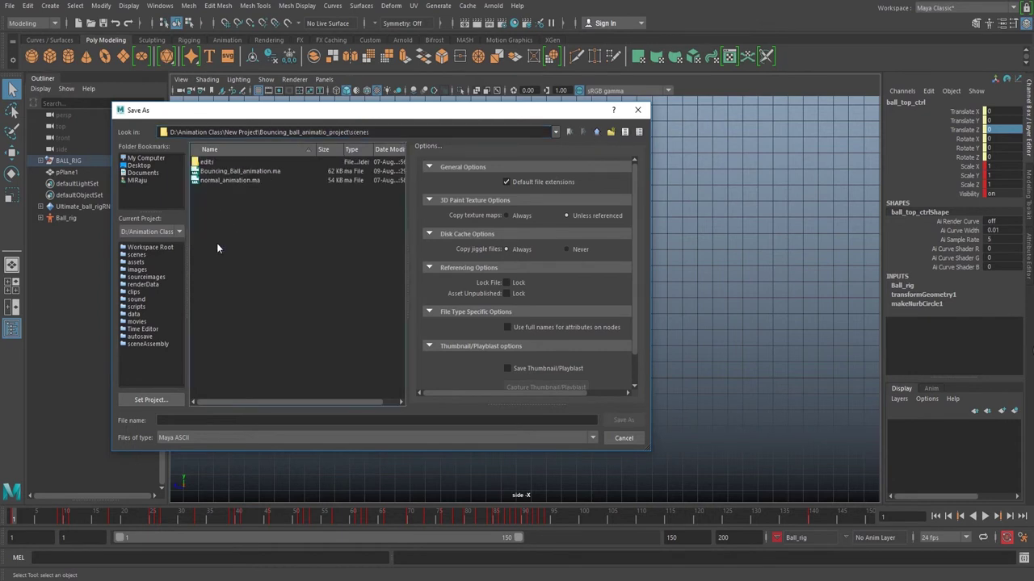
- Save the scene as a Maya ASCII file named Real_bouncing_ball
{"action": "left_click", "coordinate": [194, 420]}
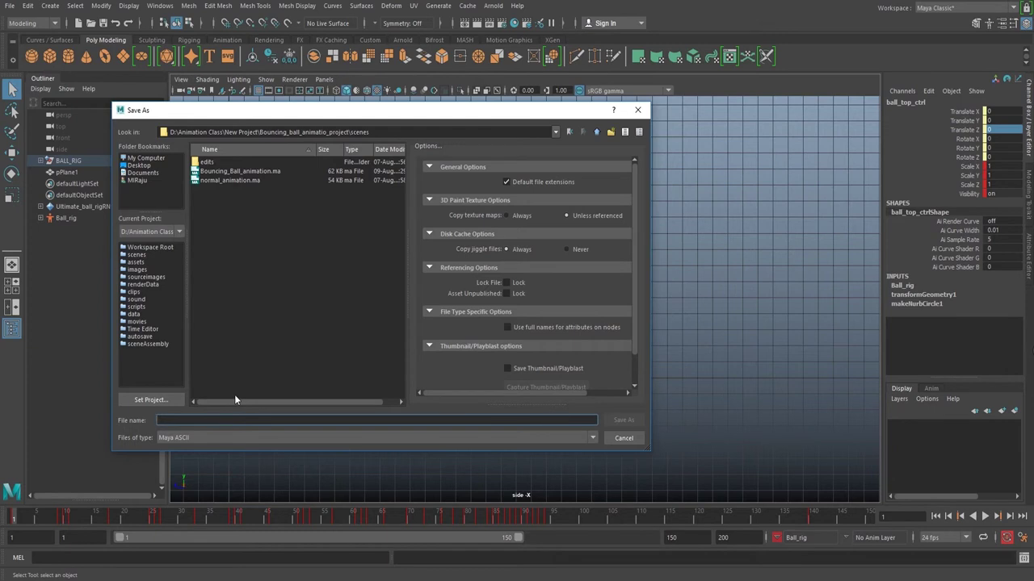
{"action": "type", "text": "Real_"}
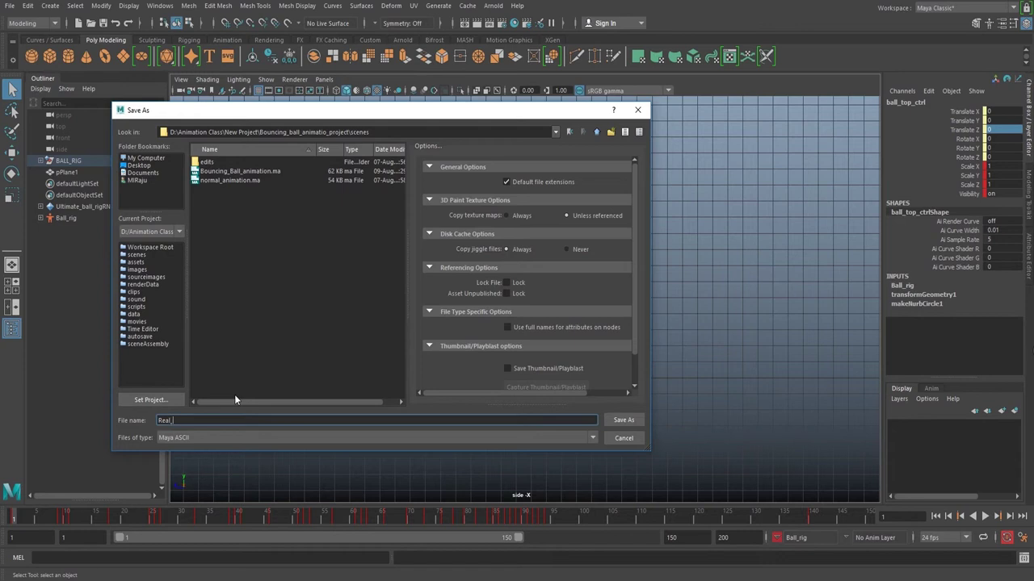
{"action": "type", "text": "bouncing_ball"}
{"action": "left_click", "coordinate": [618, 421]}
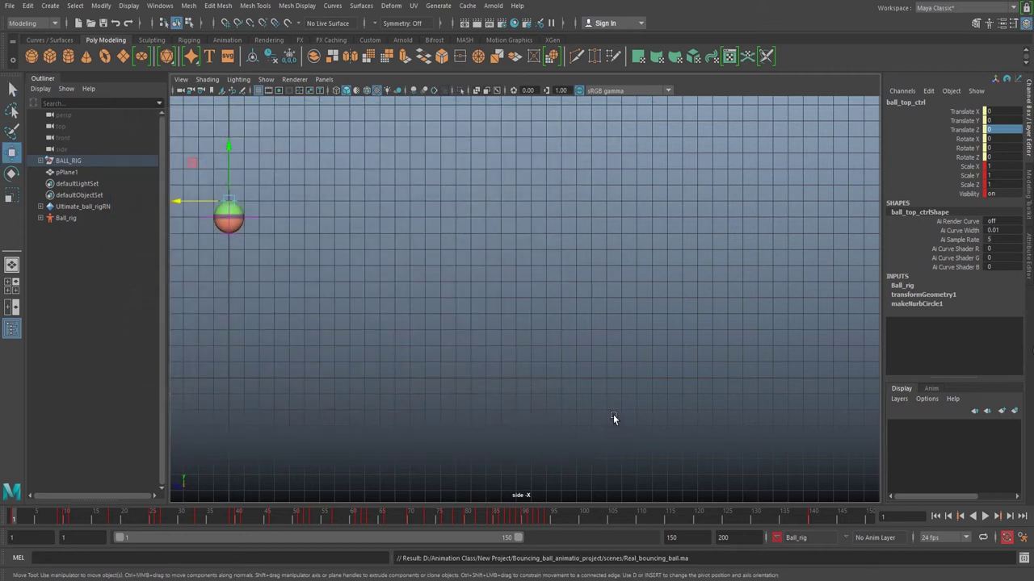